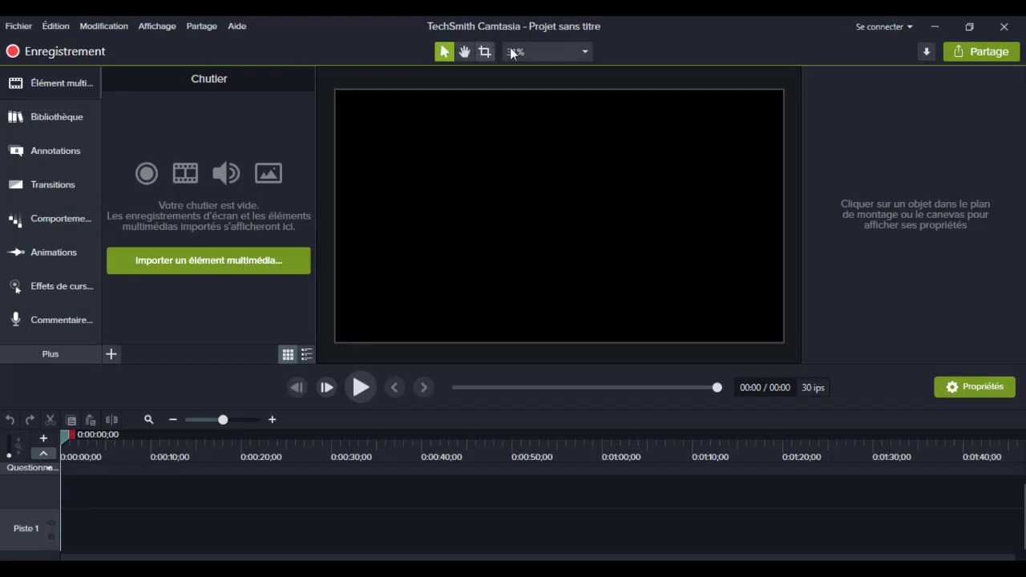
drag(343, 101, 780, 332)
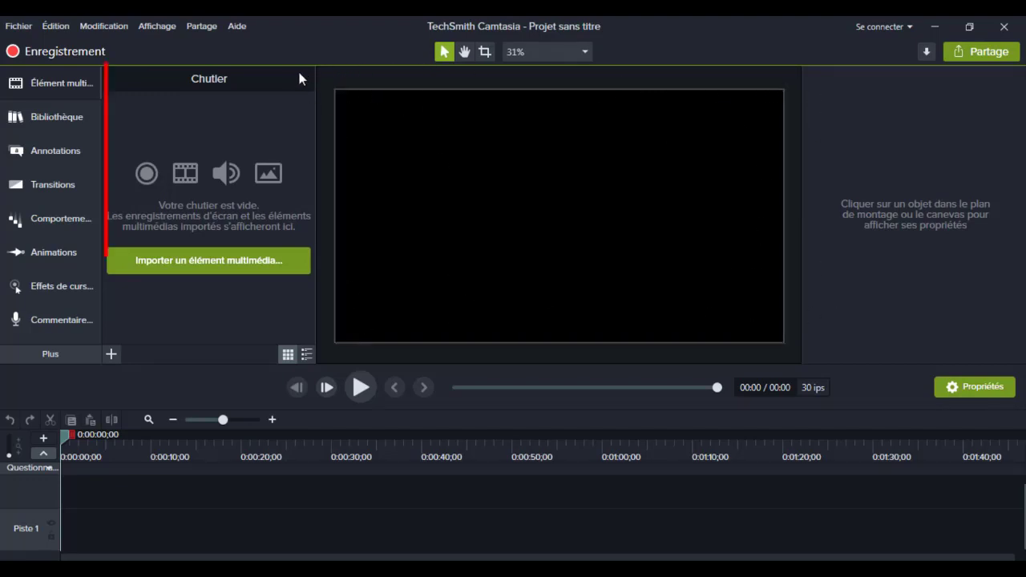
mouse_move(284, 100)
mouse_down()
mouse_move(174, 318)
mouse_move(131, 334)
mouse_up()
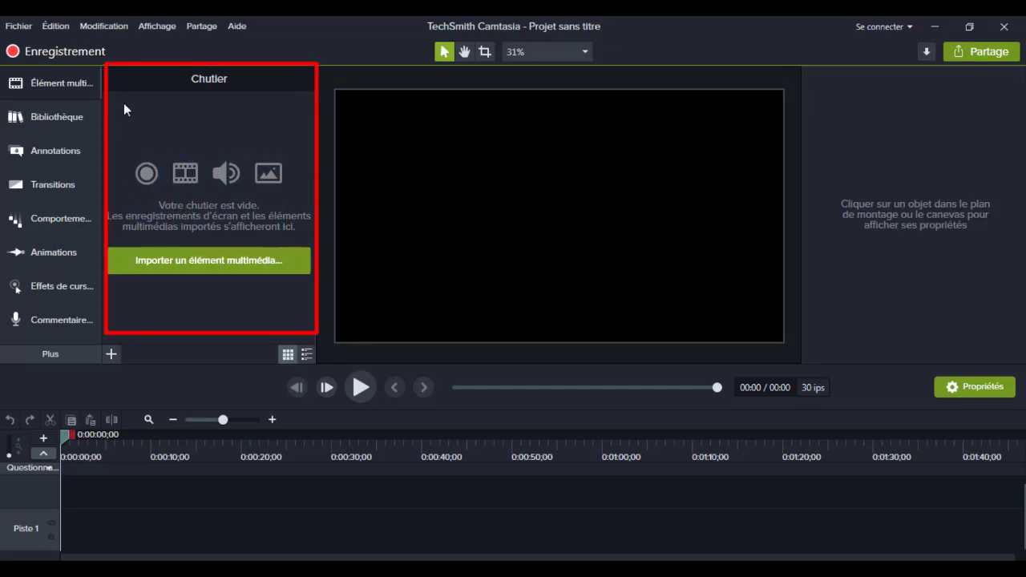
drag(123, 103, 303, 322)
drag(292, 112, 121, 316)
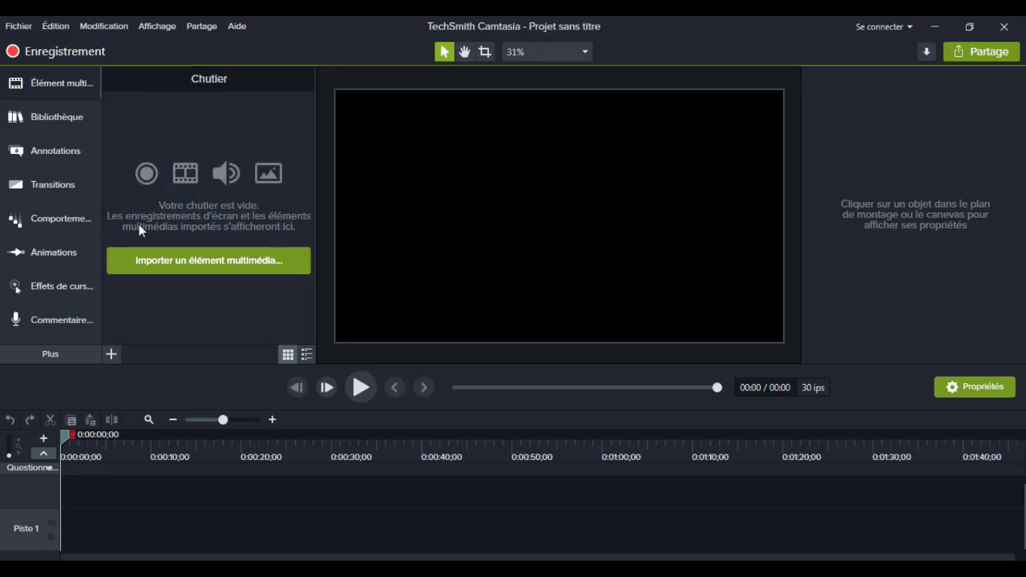
click(92, 104)
click(63, 82)
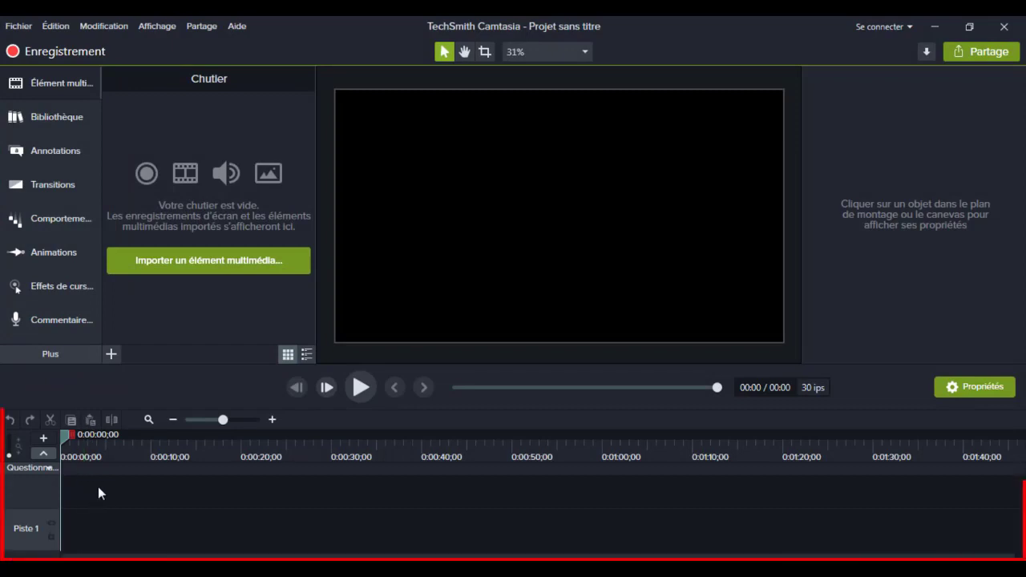
drag(98, 486, 1009, 549)
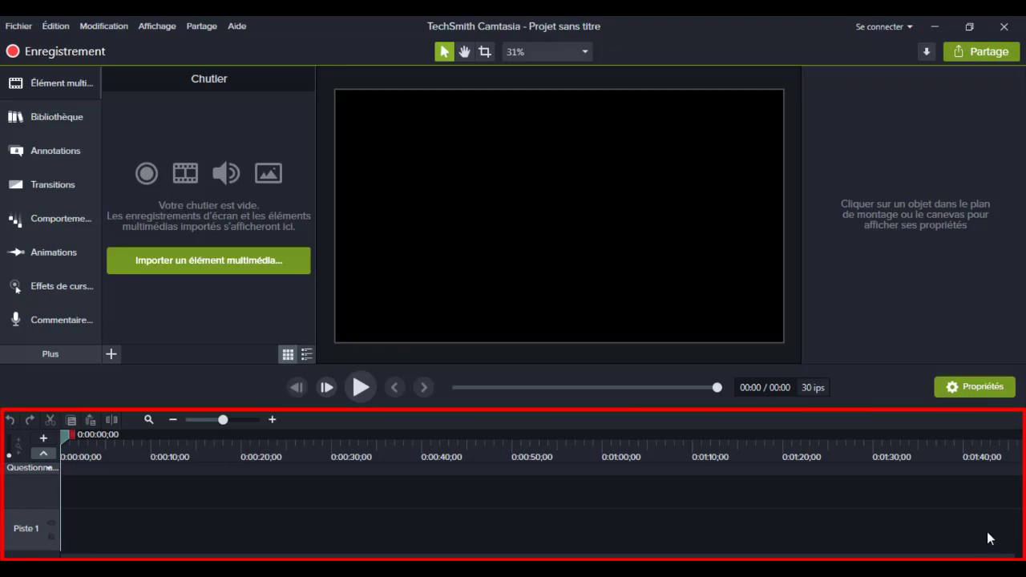
drag(77, 481, 1019, 553)
drag(289, 102, 136, 294)
drag(77, 481, 1003, 552)
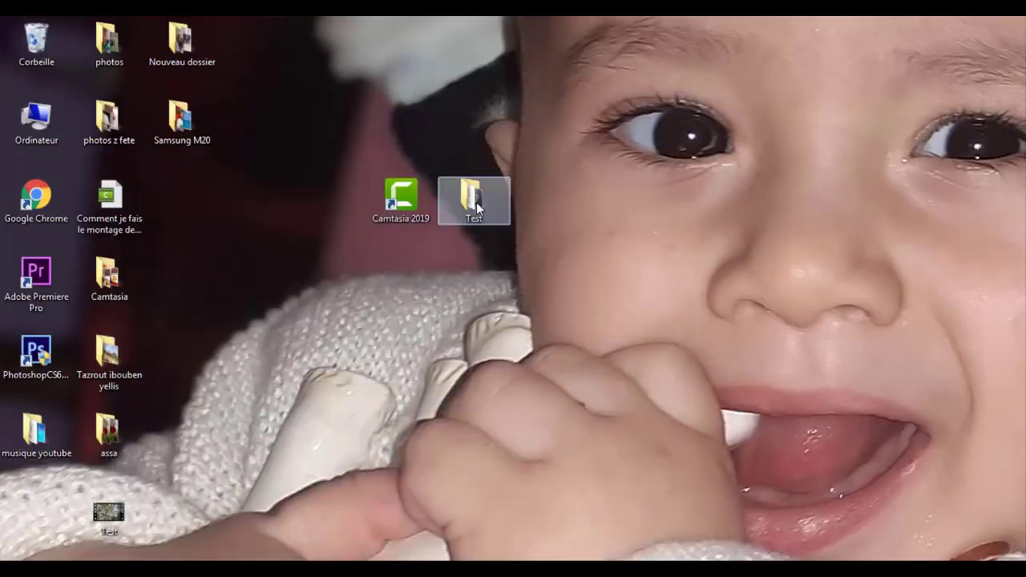
Open the Test folder on the desktop, examine its video and music files, and close it
click(478, 186)
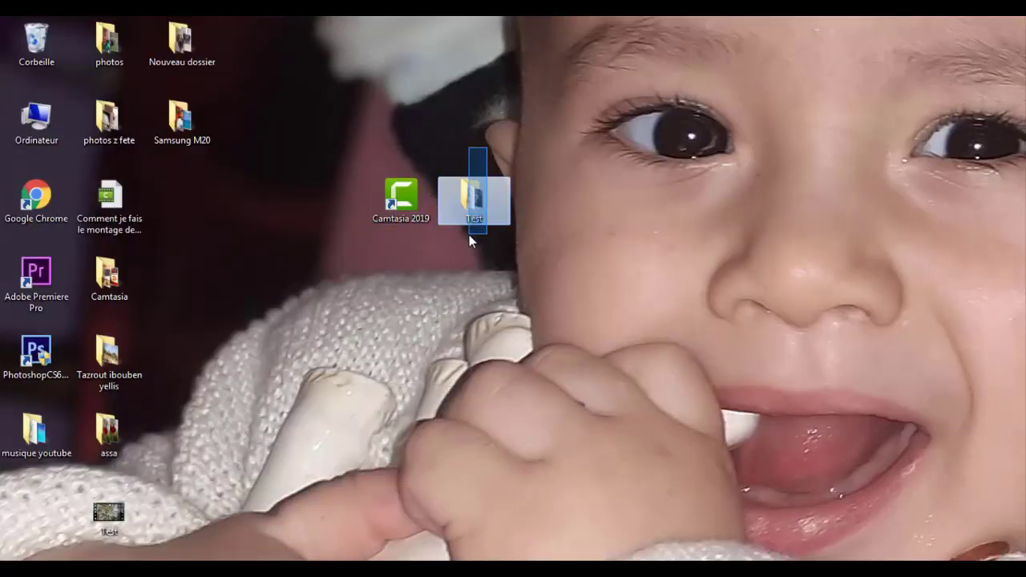
double_click(474, 200)
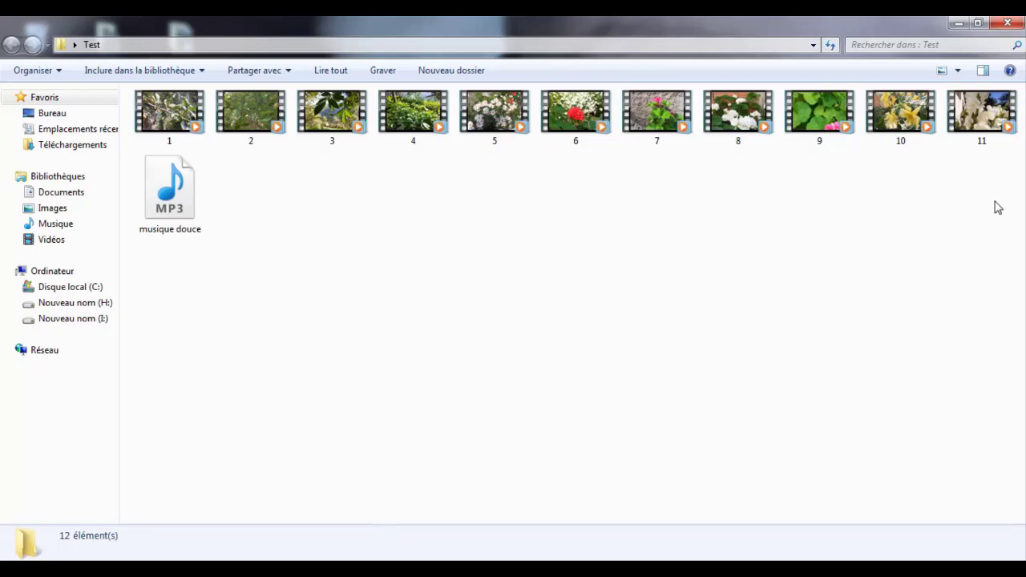
drag(997, 208, 398, 232)
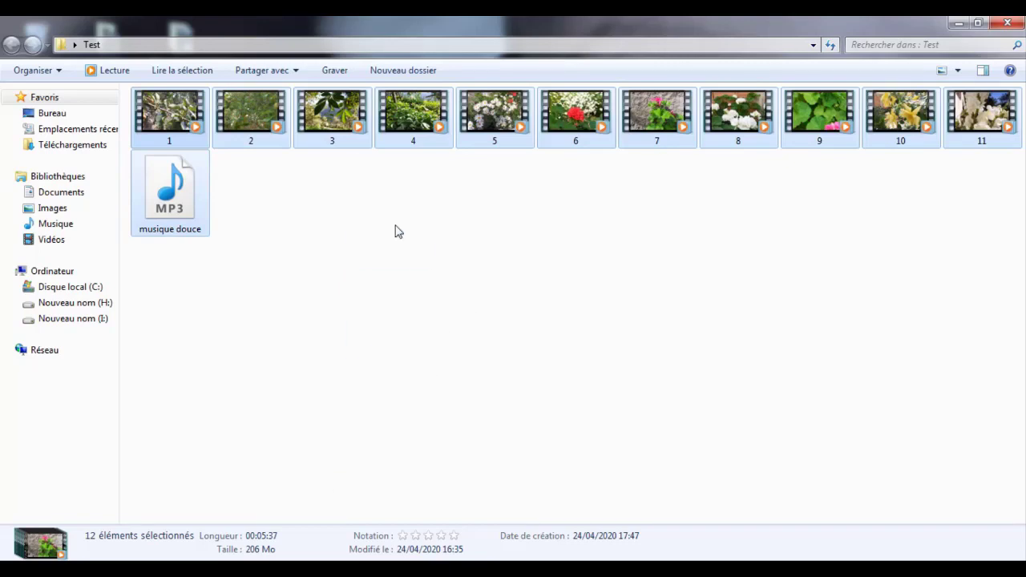
click(1007, 22)
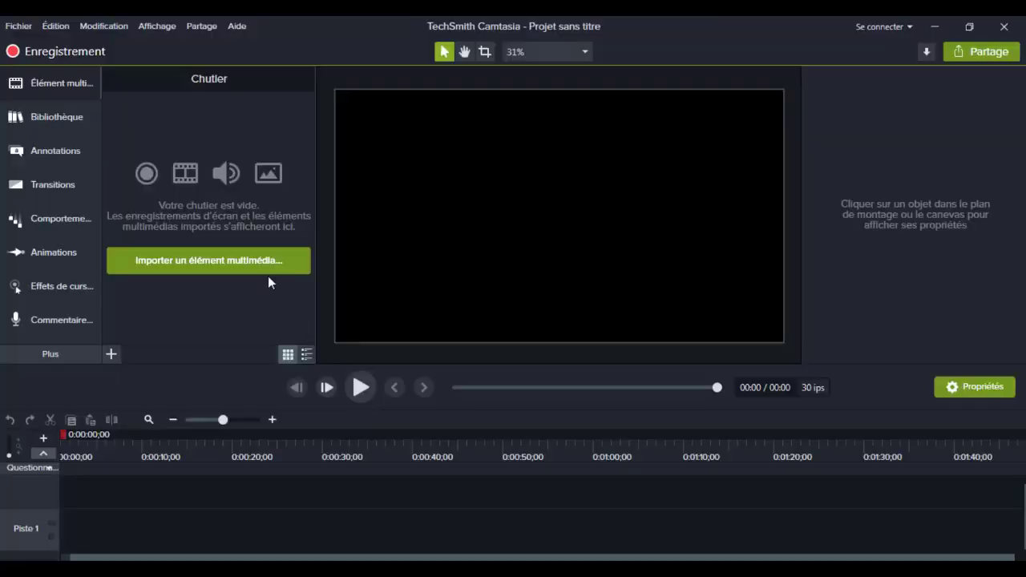
Import all the files from the desktop's Test folder, videos 1 to 11 and musique douce, into the media bin
click(233, 259)
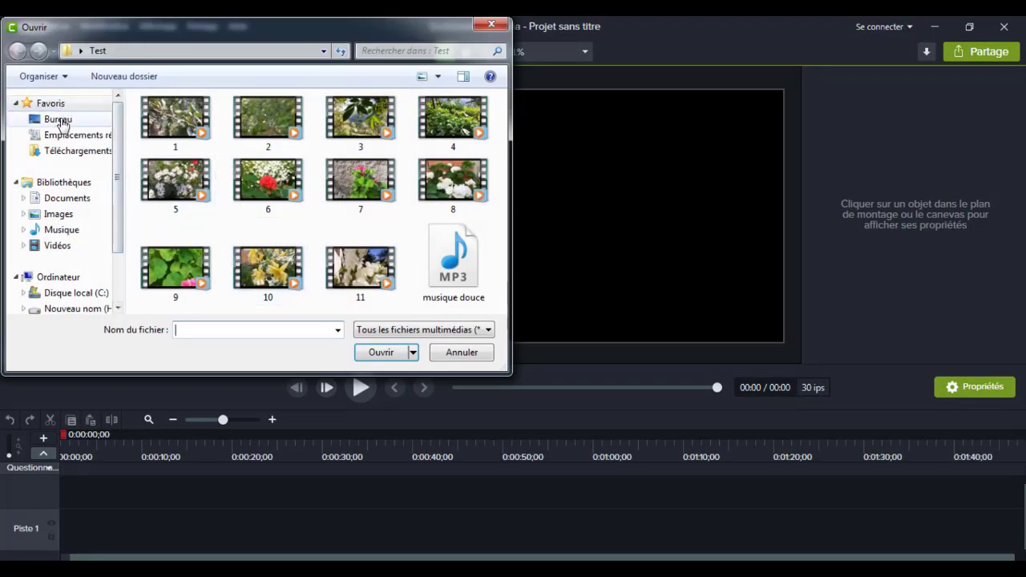
click(58, 119)
click(203, 289)
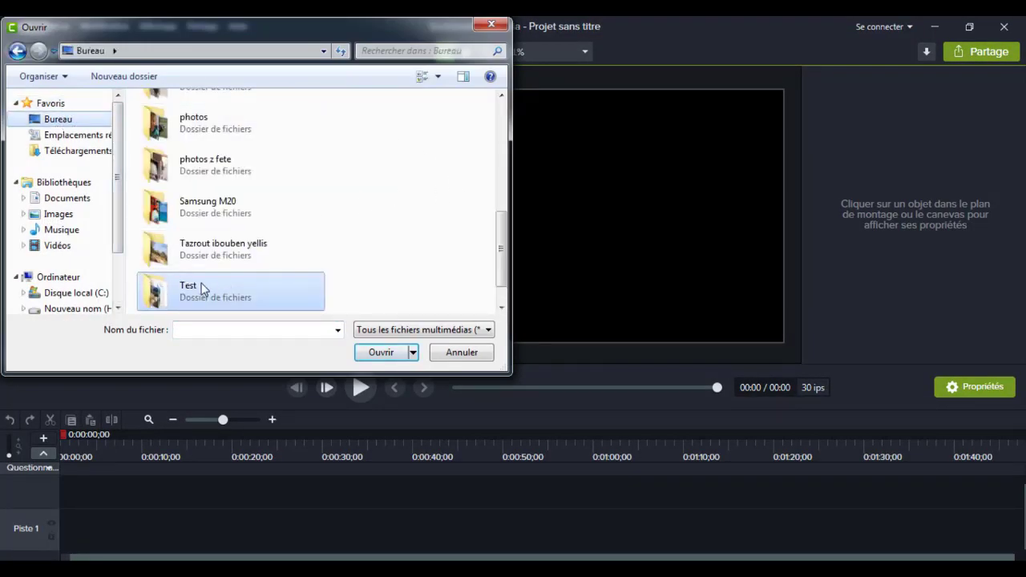
double_click(203, 289)
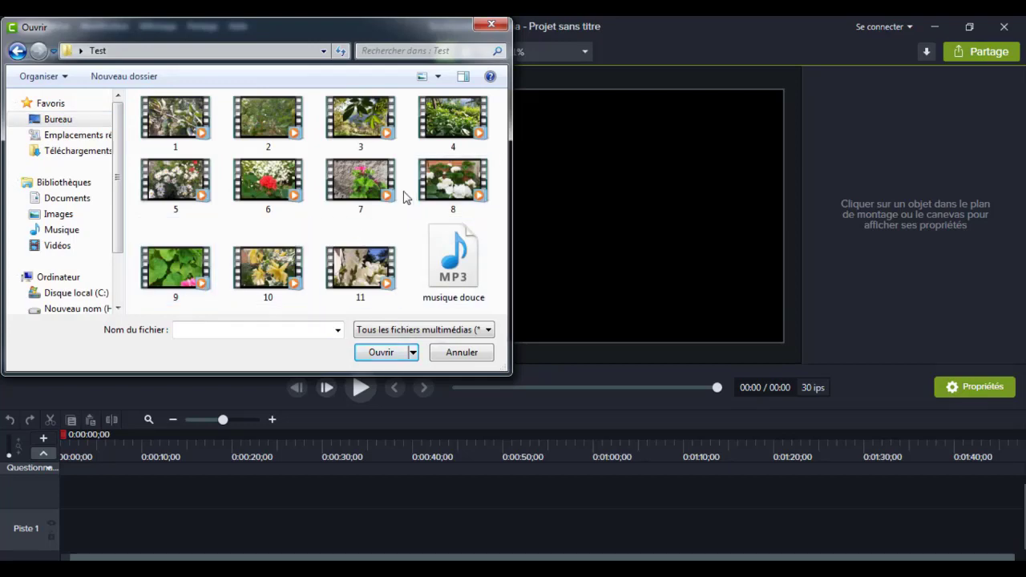
click(183, 119)
key(ctrl+a)
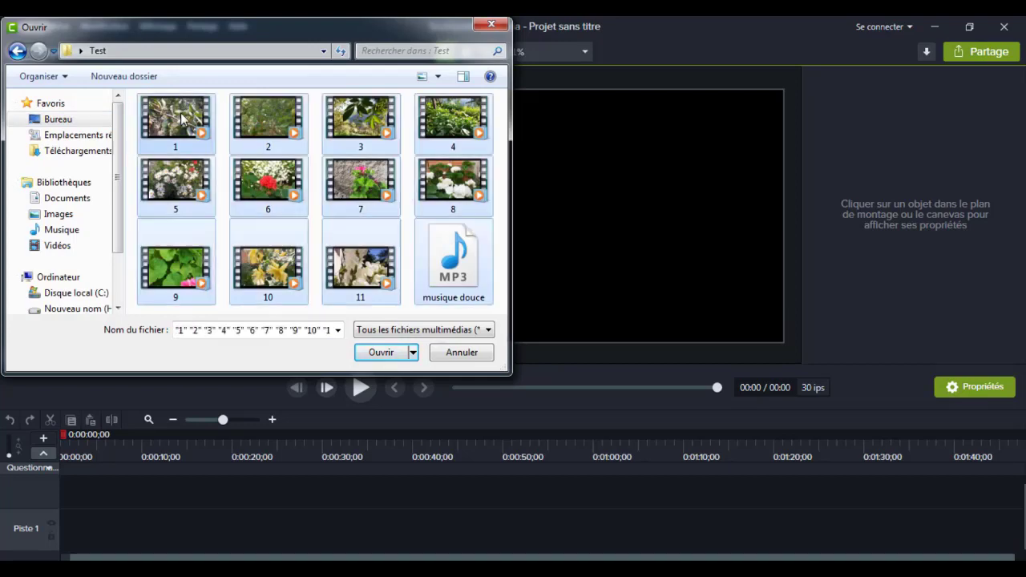
click(383, 354)
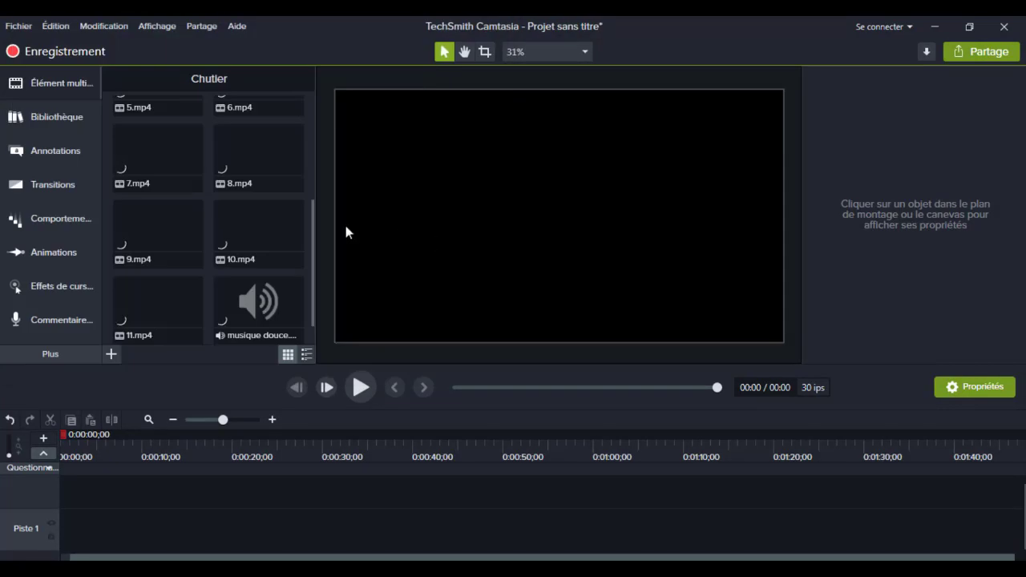
Look through the imported clips in the media bin
scroll(288, 253, up, 3)
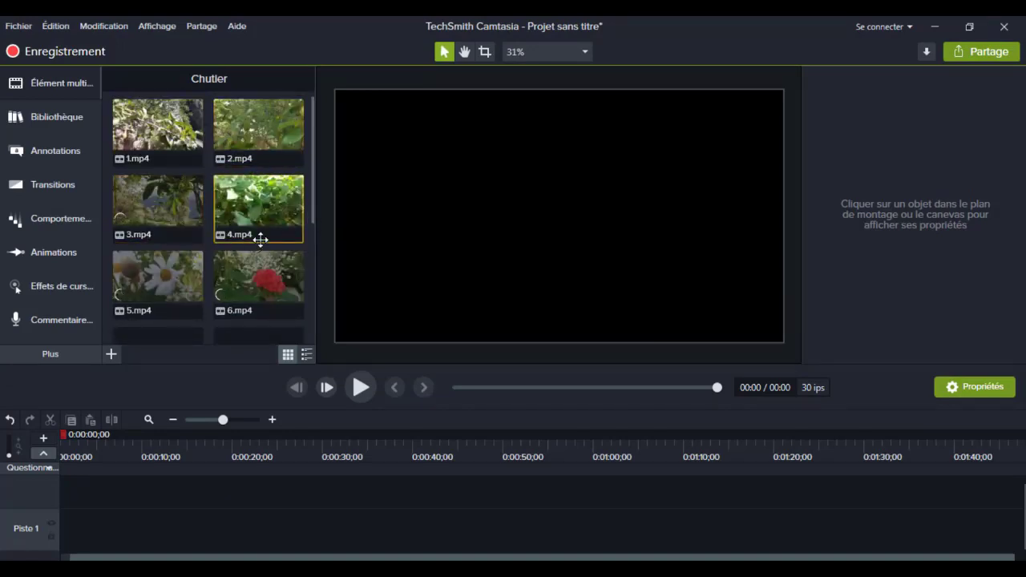
scroll(263, 240, down, 1)
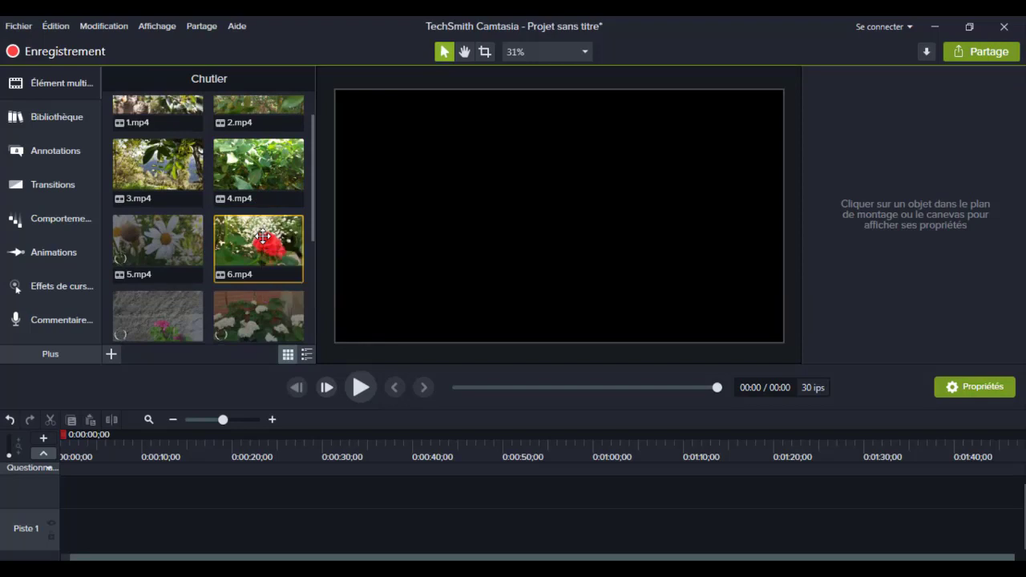
scroll(263, 237, up, 1)
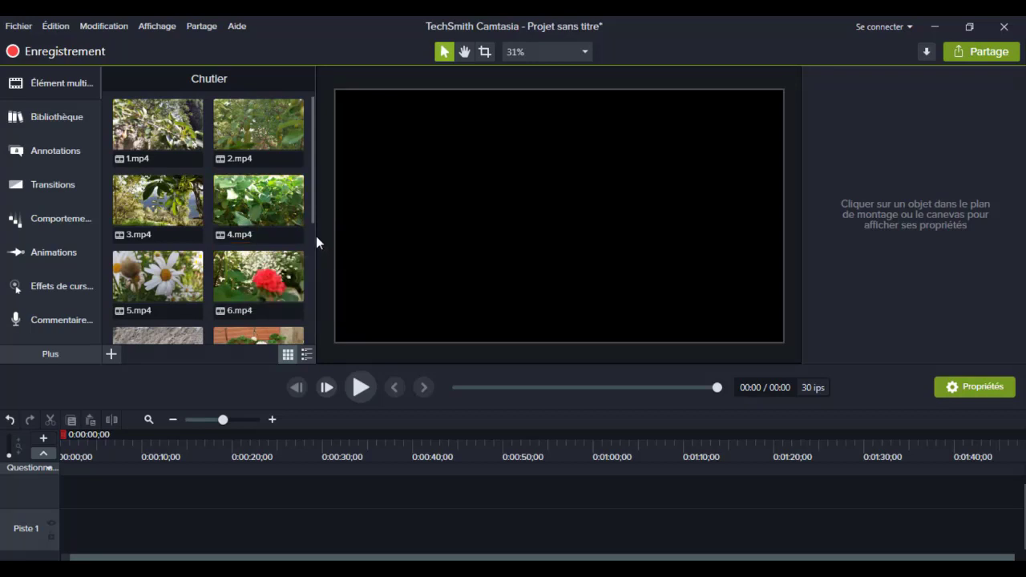
scroll(255, 216, down, 5)
scroll(250, 227, up, 5)
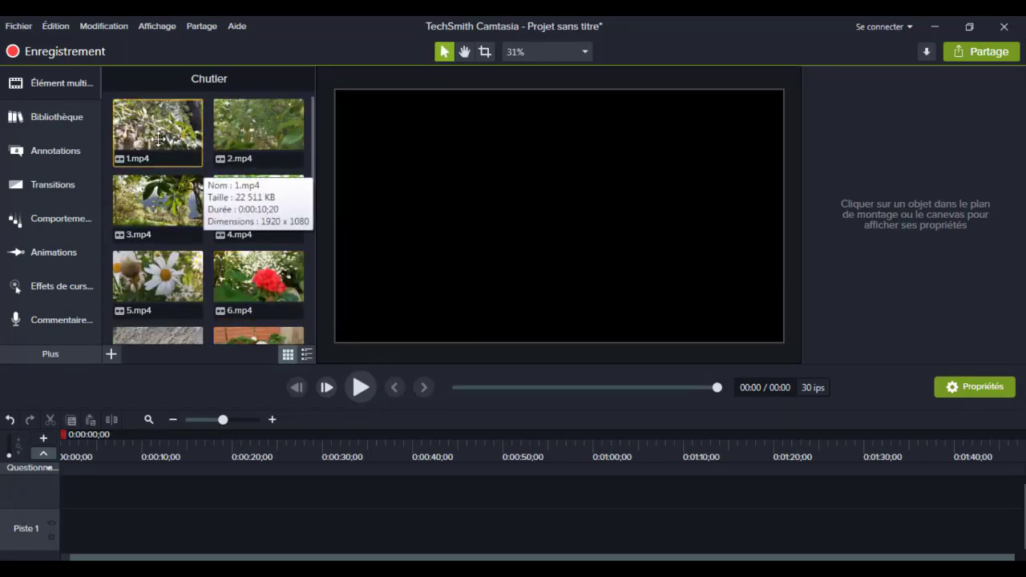
click(157, 138)
click(254, 130)
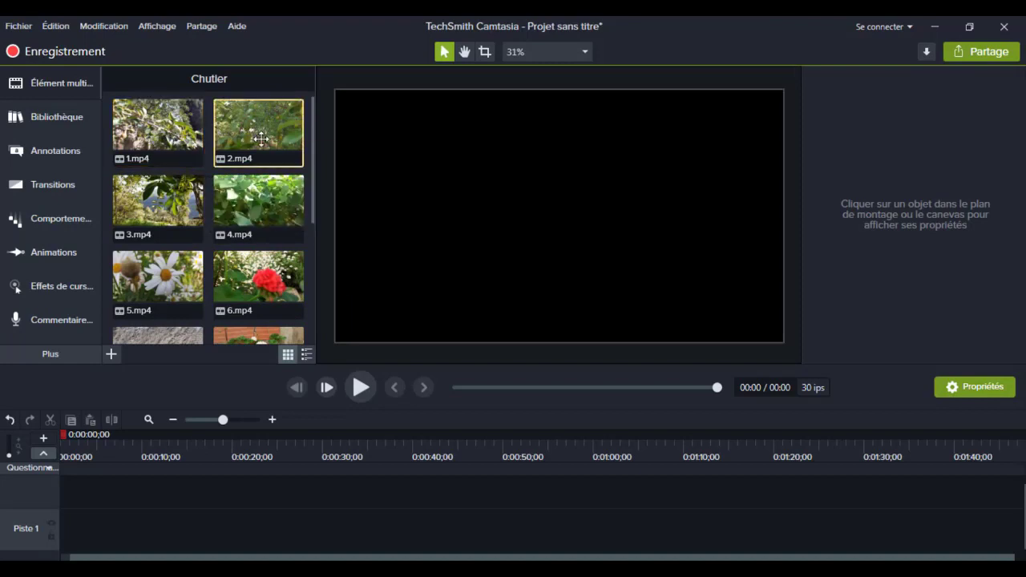
click(277, 208)
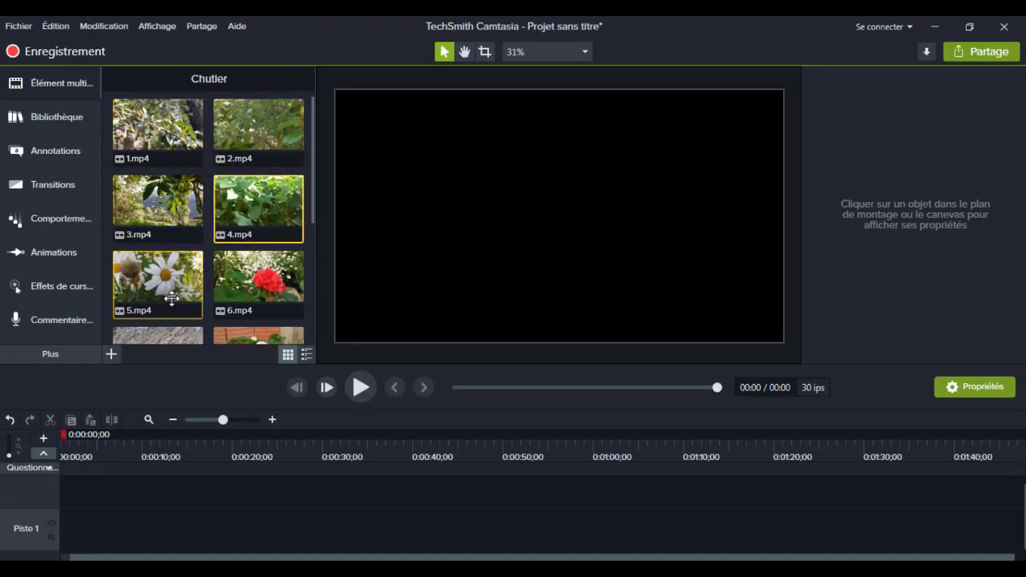
click(245, 288)
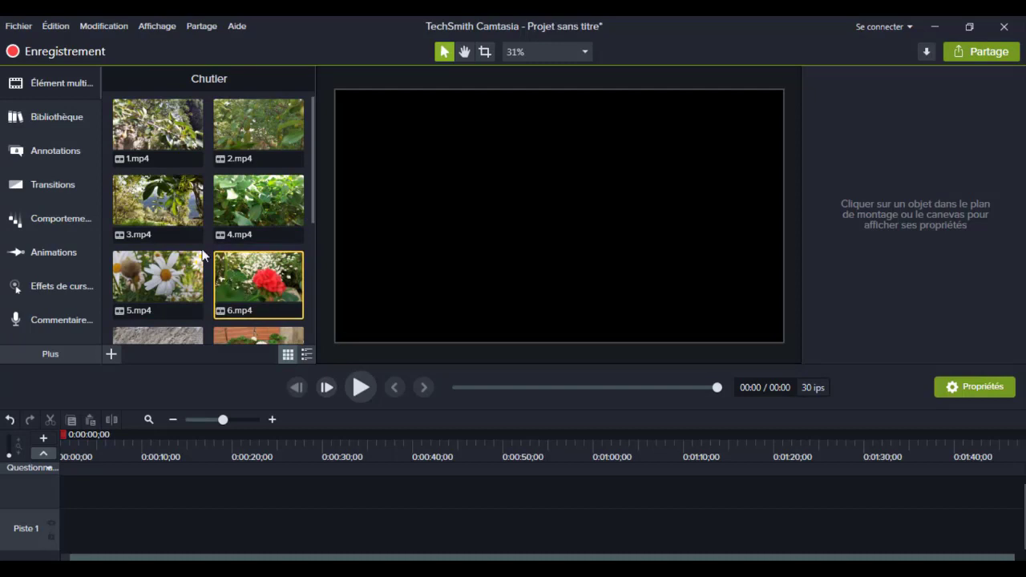
Place 1.mp4 at the start of Piste 1 and scrub through its first seconds
click(155, 133)
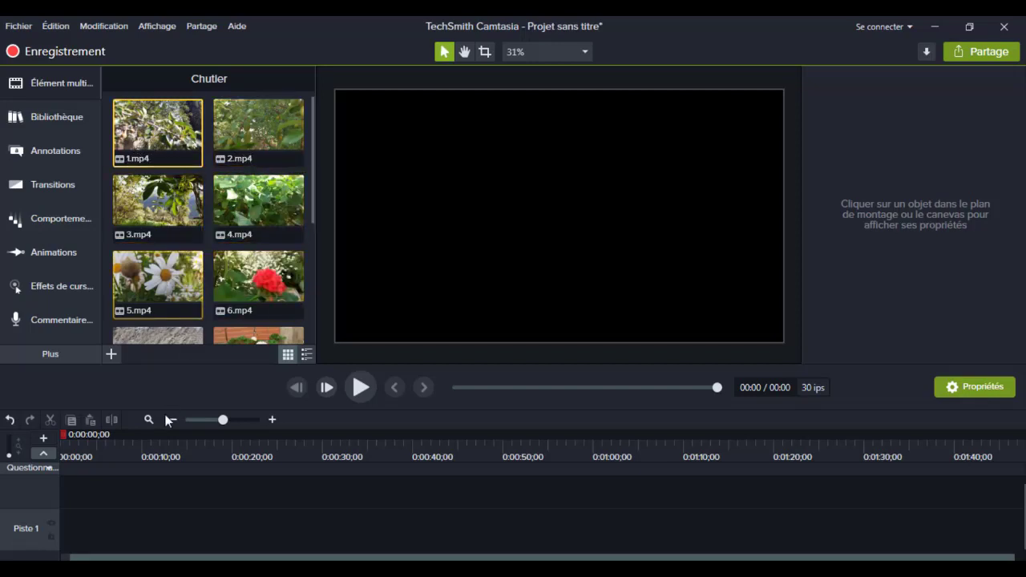
drag(156, 130, 60, 536)
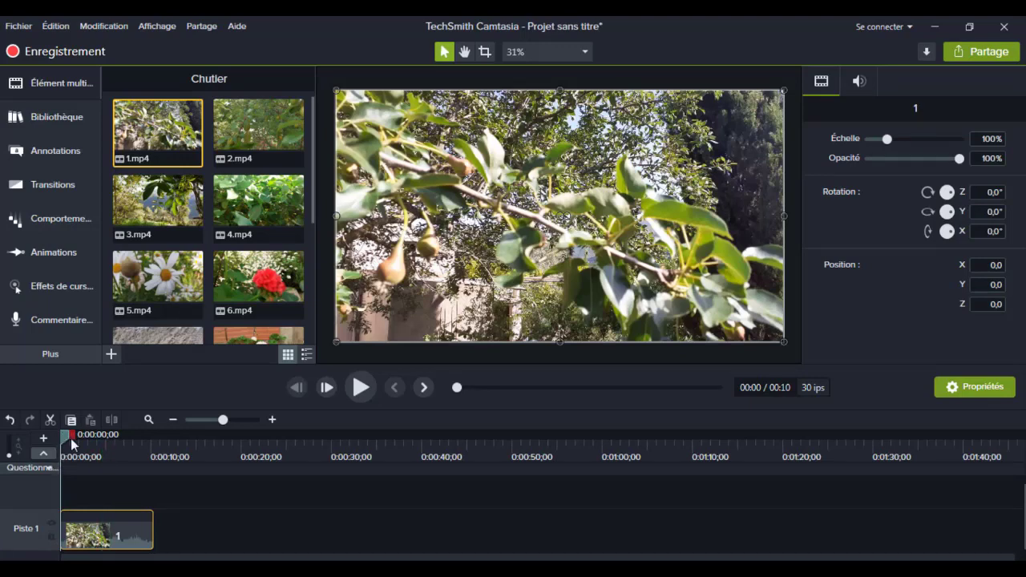
drag(70, 438, 88, 438)
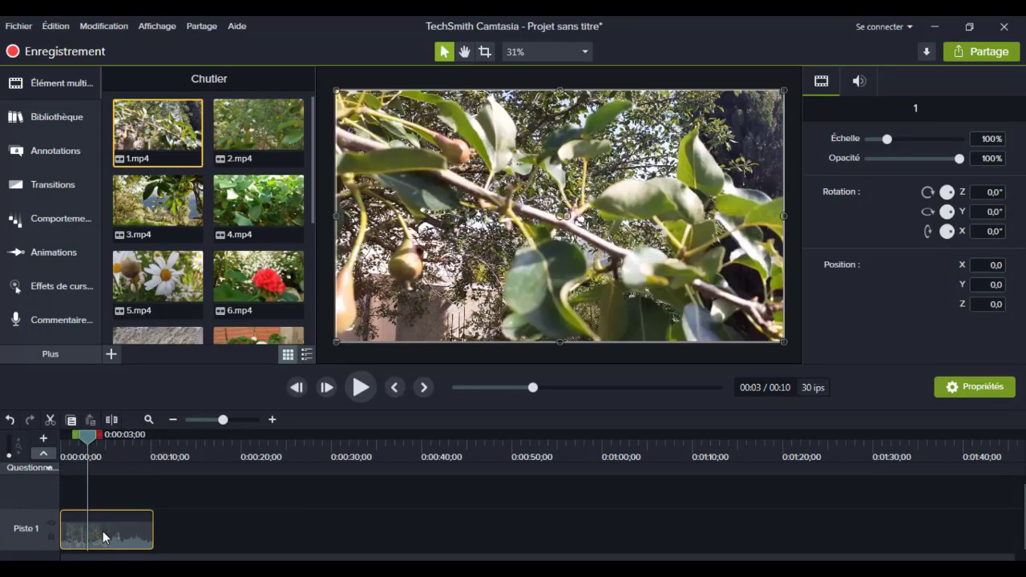
drag(91, 435, 49, 454)
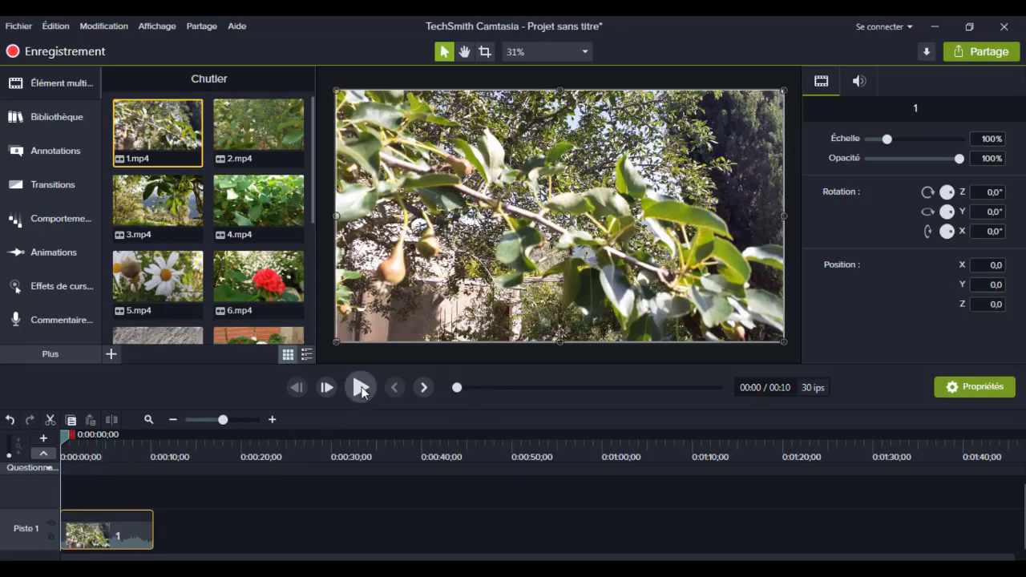
Play the clip on Piste 1 from the beginning and split it at 0:00:04;11
click(361, 389)
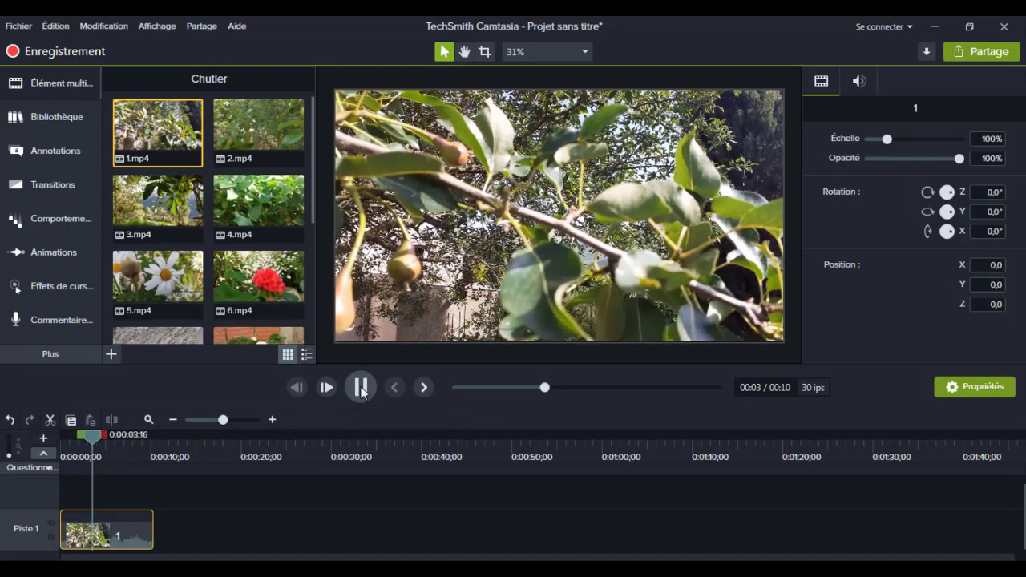
click(360, 388)
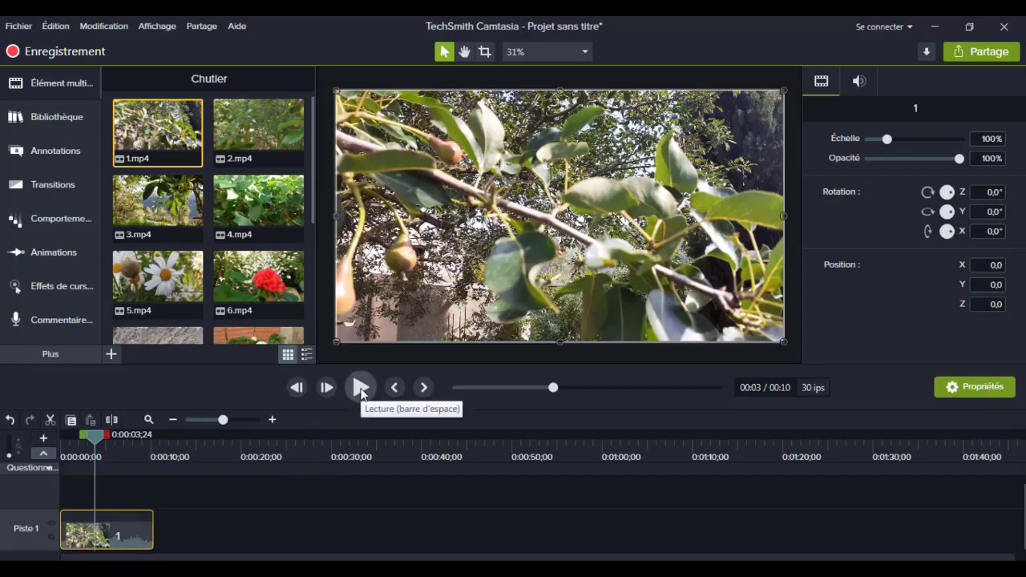
click(360, 389)
click(360, 389)
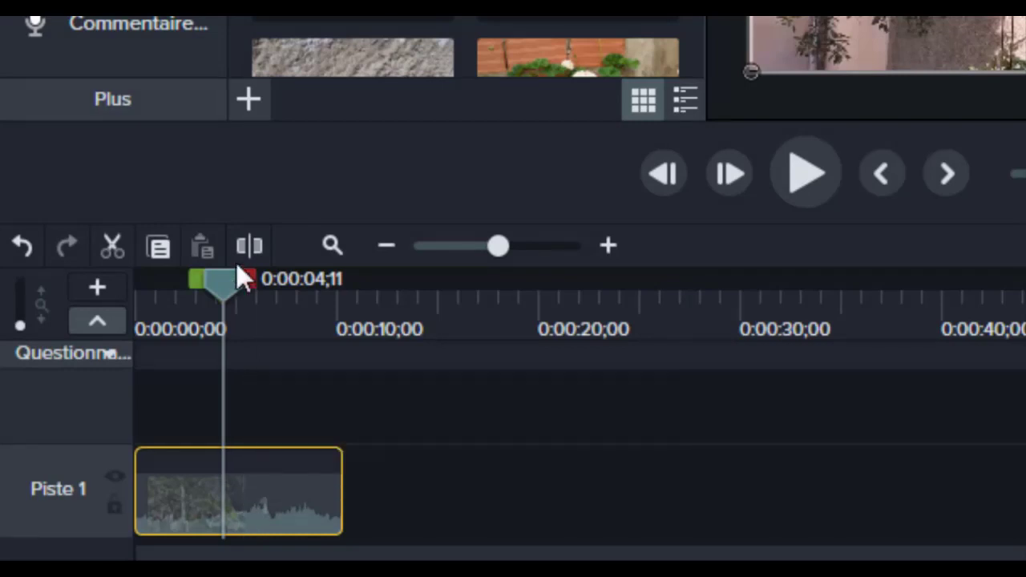
click(248, 246)
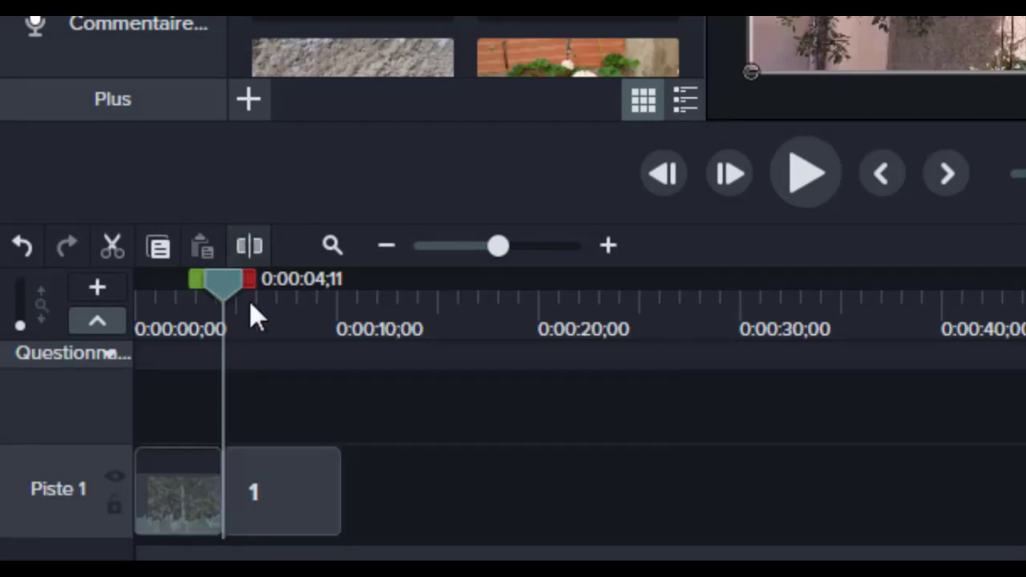
Delete the part of clip 1 before the split, leaving its gap, and move the playhead back to the timeline start
click(266, 486)
click(171, 490)
click(260, 492)
click(174, 492)
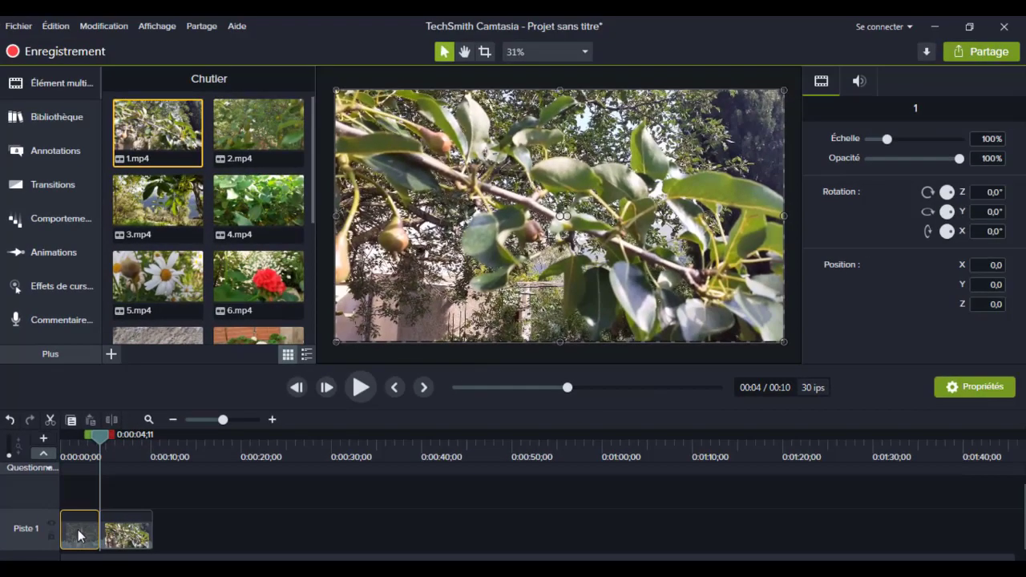
right_click(78, 535)
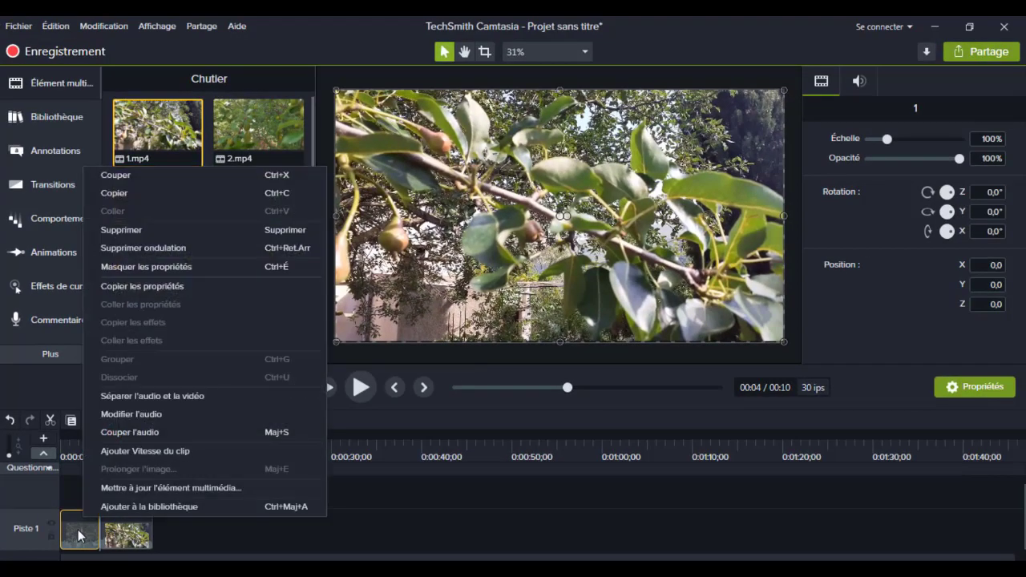
click(73, 543)
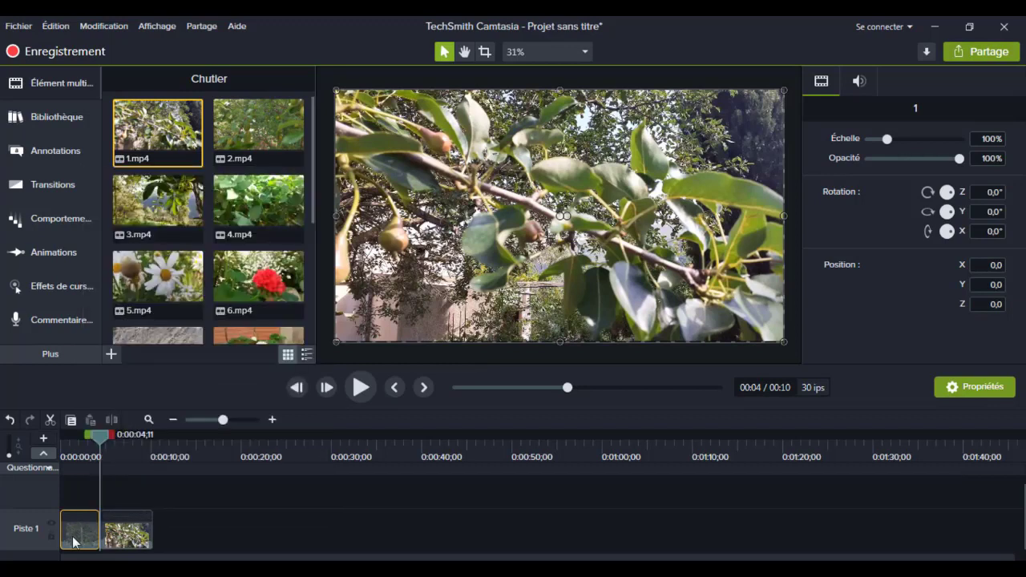
key(Delete)
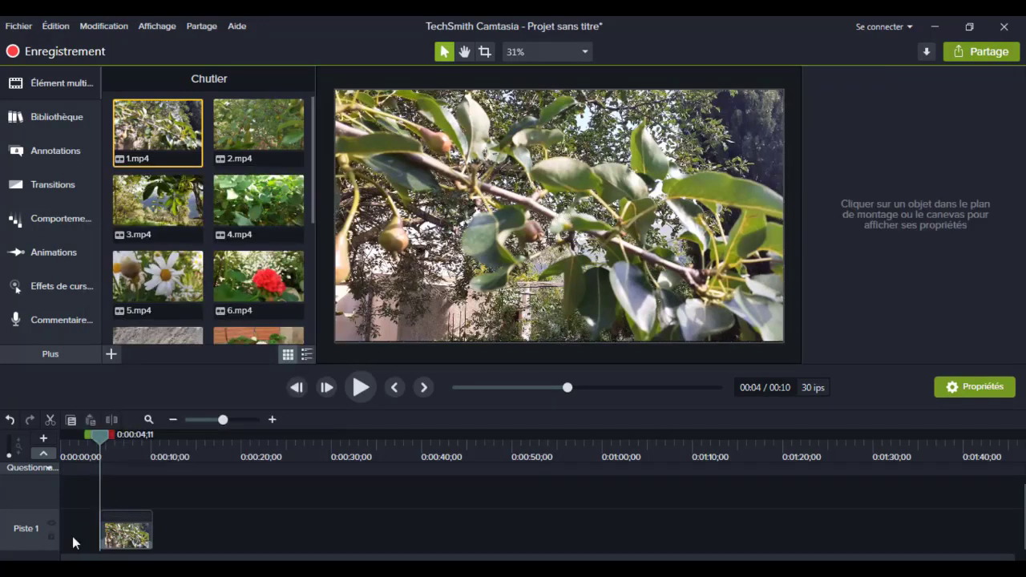
drag(106, 445, 59, 447)
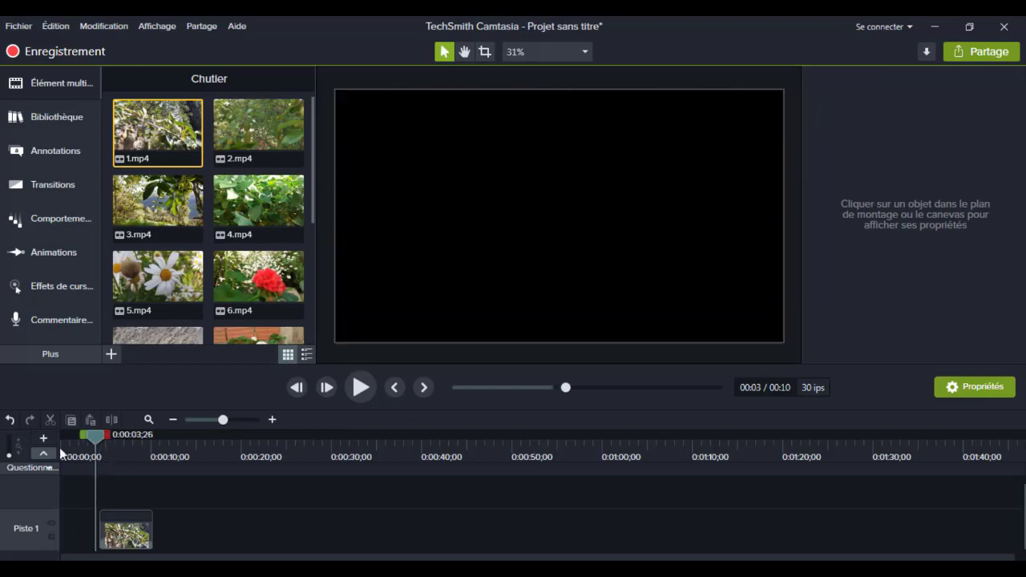
Move the trimmed clip 1 to the start of Piste 1 and play its first seconds
drag(125, 524, 57, 526)
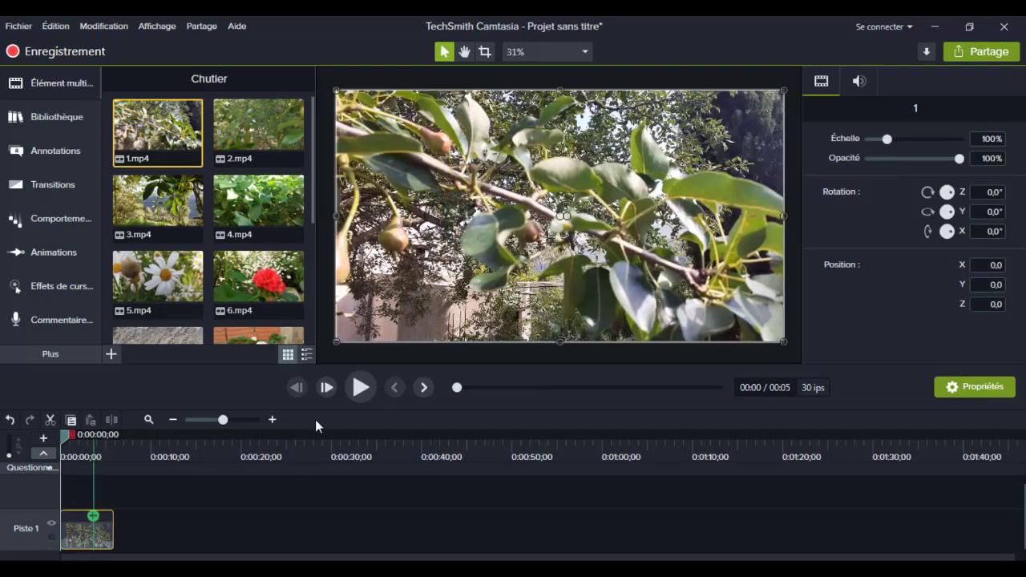
click(360, 388)
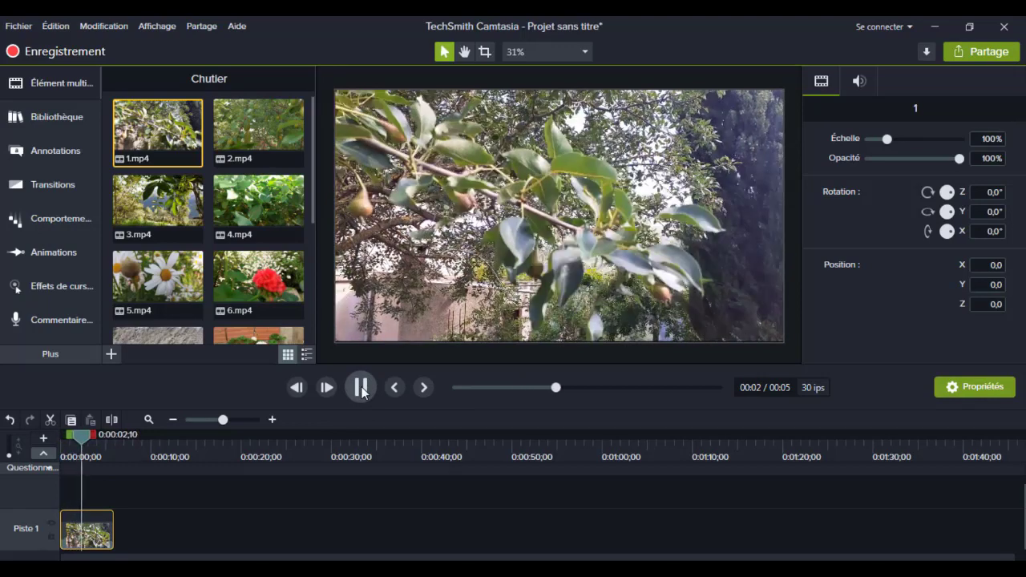
click(361, 389)
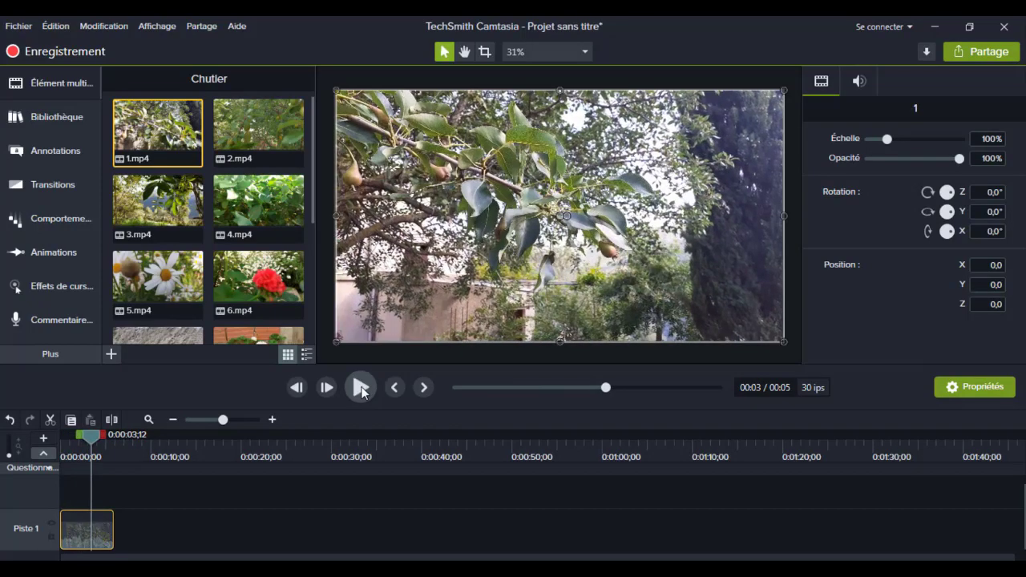
Split clip 1 at 0:00:02;27 and delete the part after the split
drag(88, 439, 86, 440)
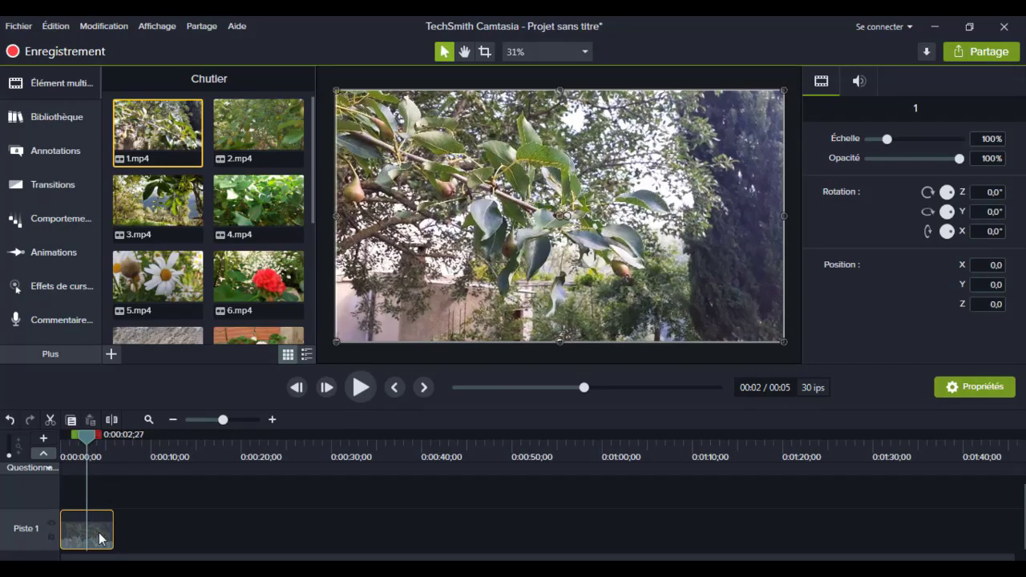
click(112, 420)
click(102, 542)
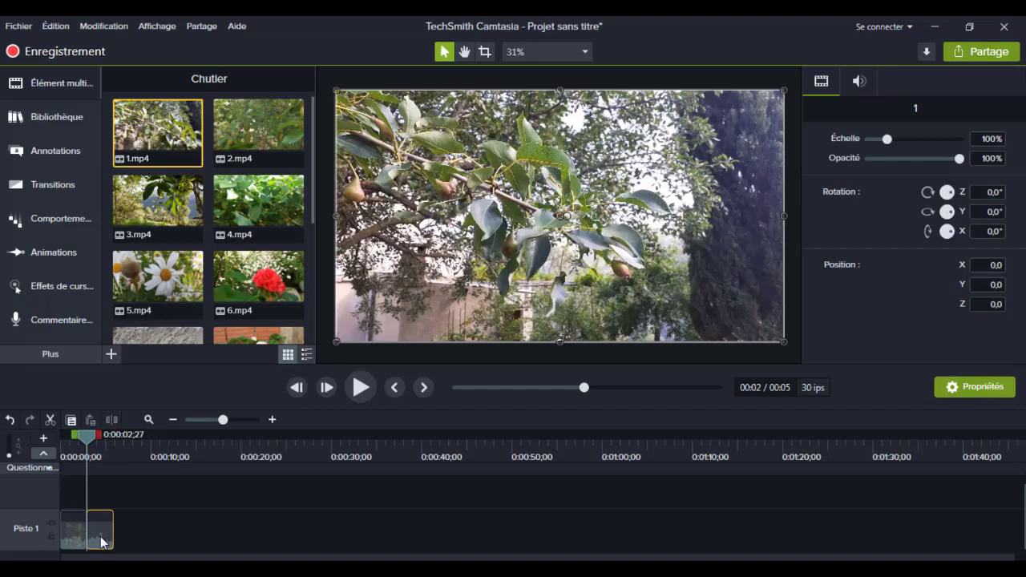
key(Delete)
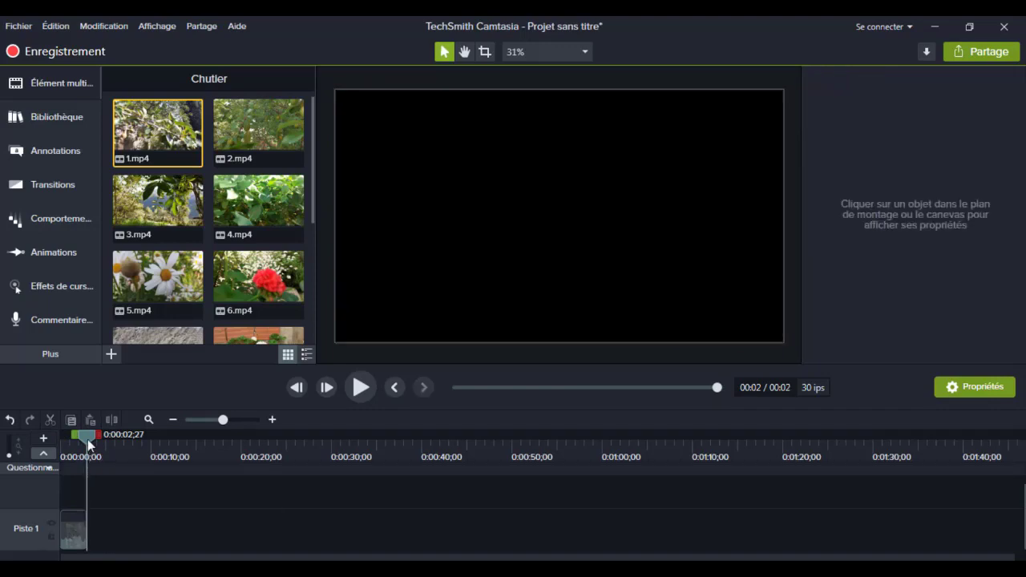
Play the shortened clip 1 from the beginning and return the playhead to the timeline start
drag(87, 439, 61, 443)
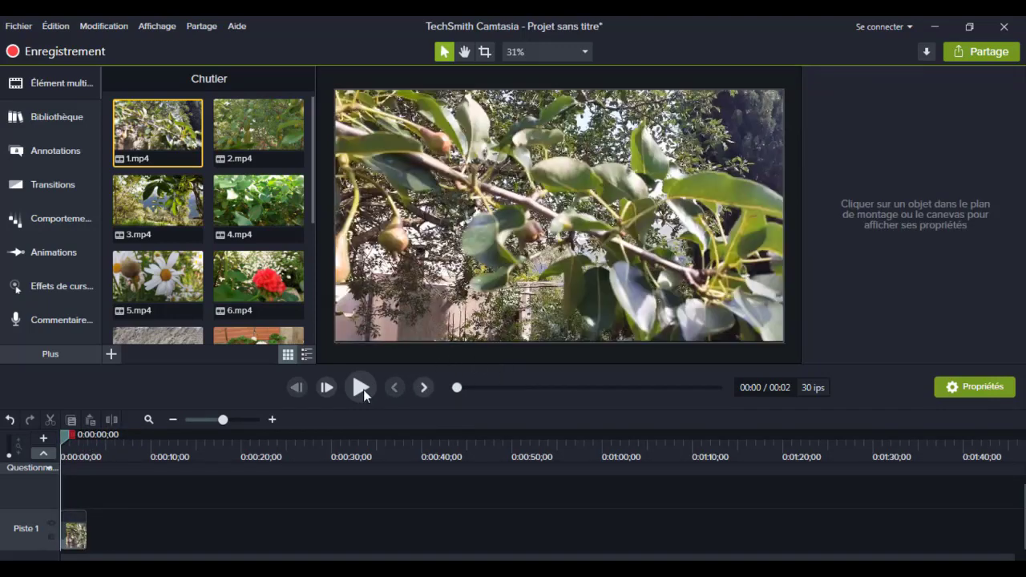
click(361, 388)
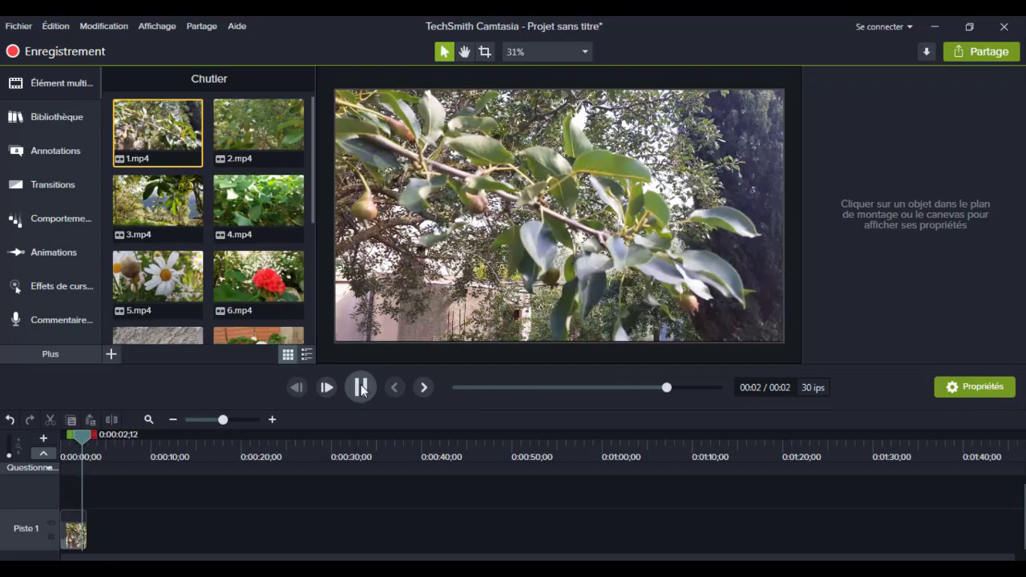
click(62, 443)
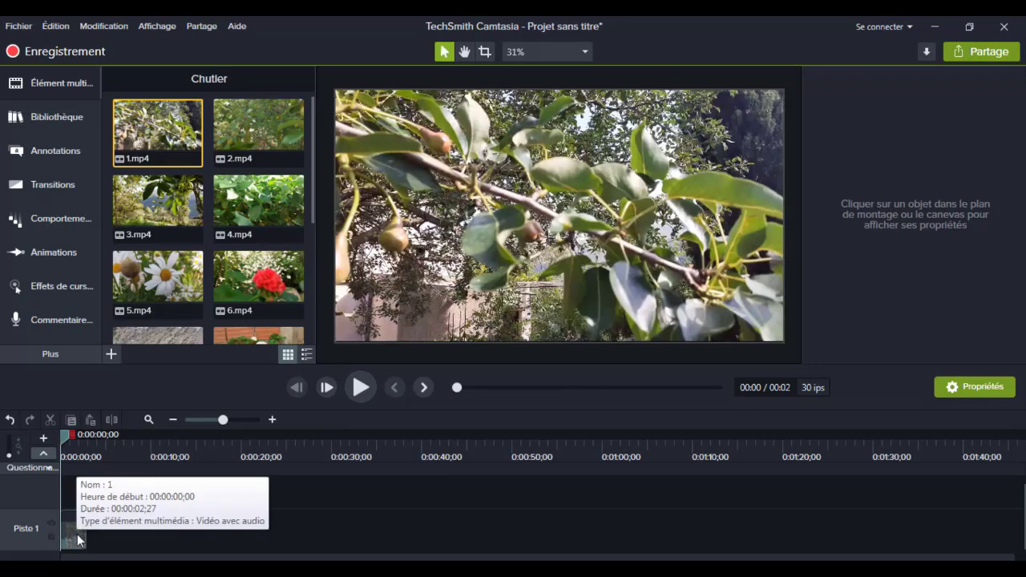
Mute the audio of clip 1 on Piste 1 and play it from the start to check the sound
click(73, 535)
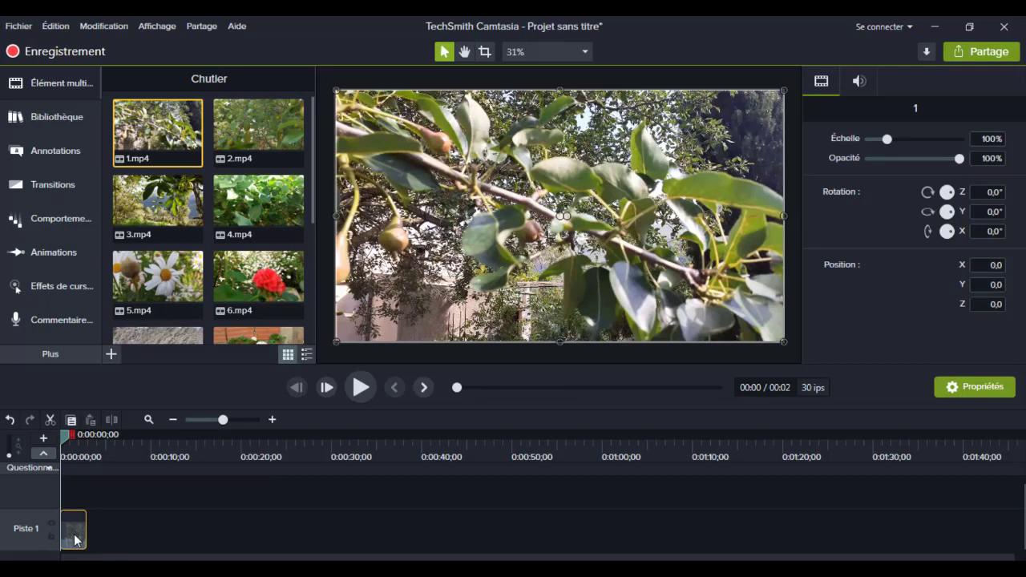
right_click(75, 540)
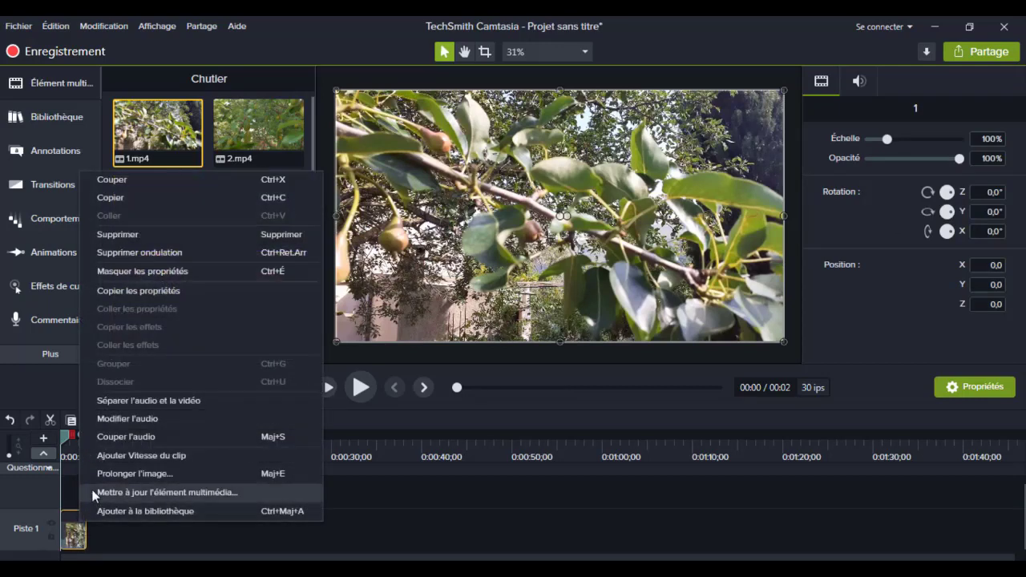
click(121, 437)
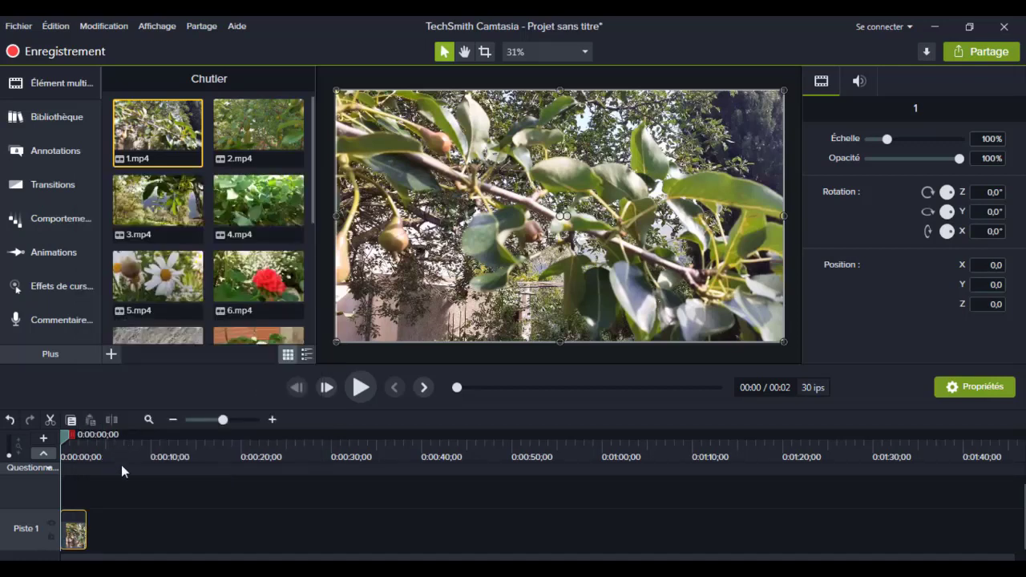
click(362, 389)
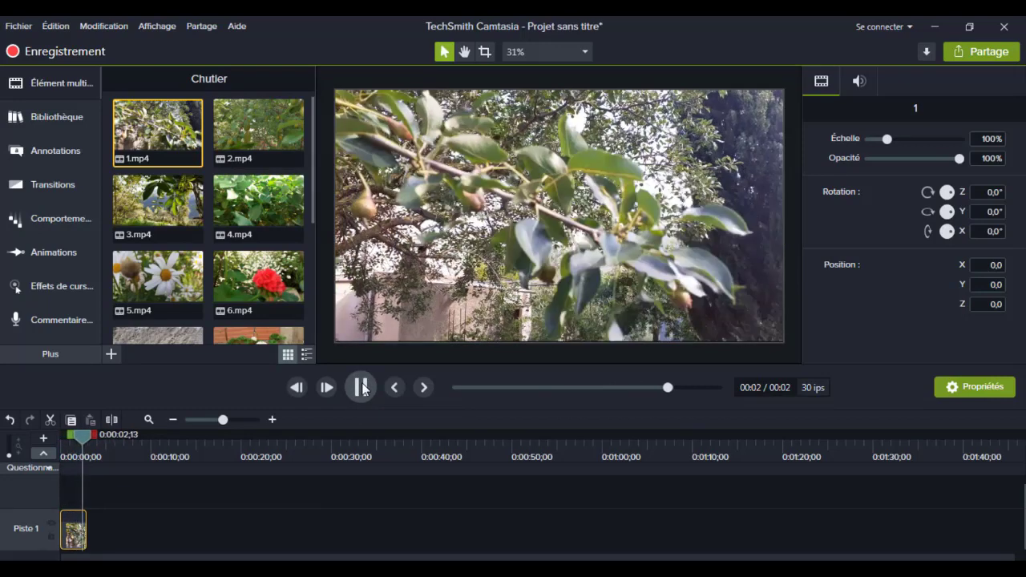
drag(88, 440, 52, 444)
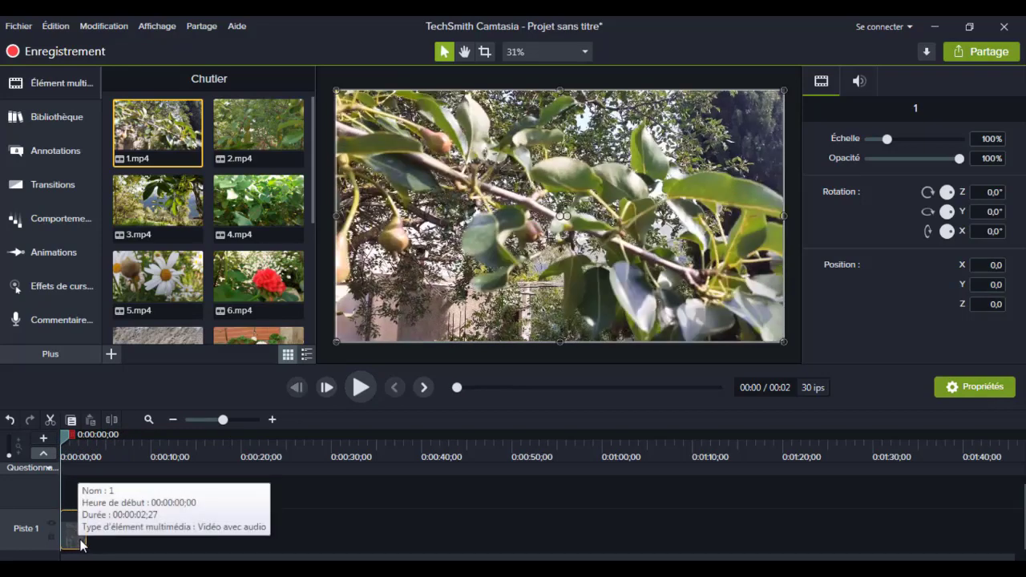
Apply the Vitesse du clip visual effect to clip 1 on Piste 1
click(73, 536)
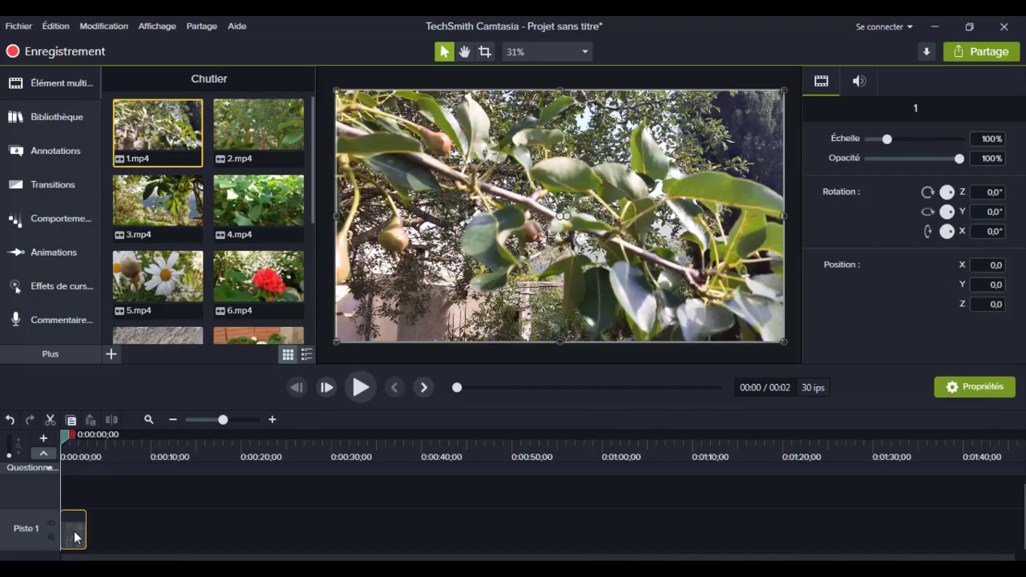
click(59, 356)
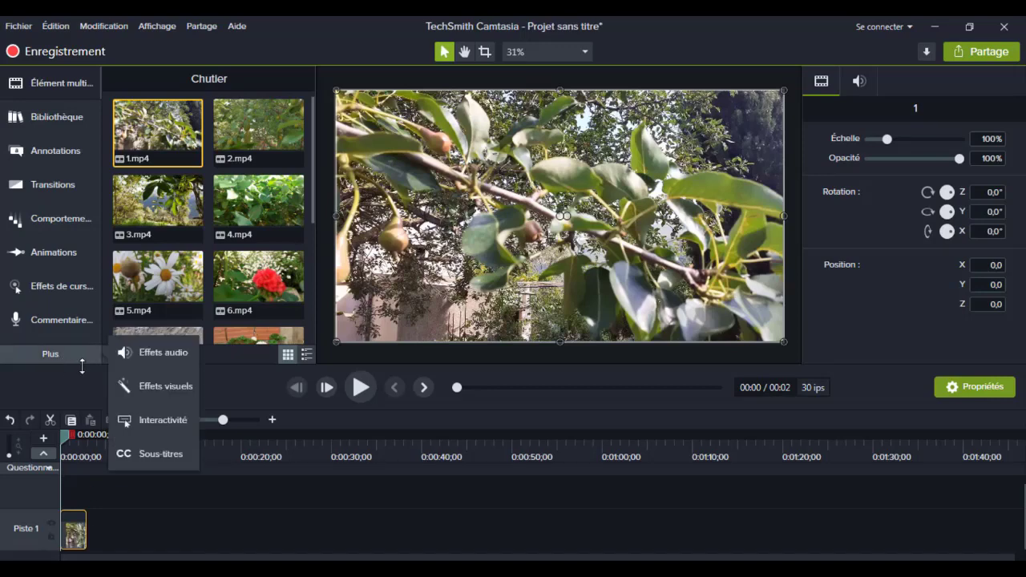
click(150, 382)
scroll(176, 335, down, 1)
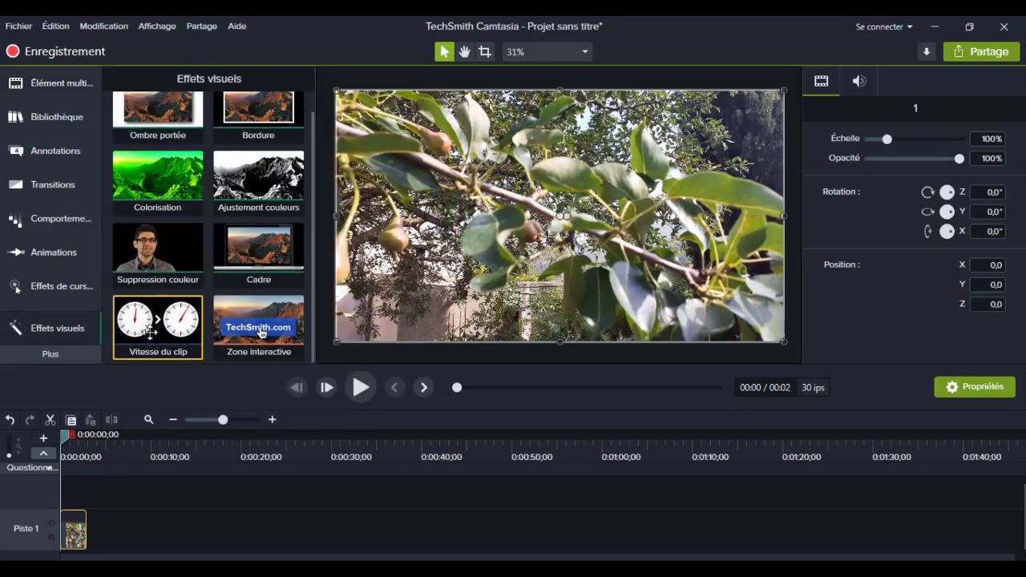
drag(170, 325, 75, 534)
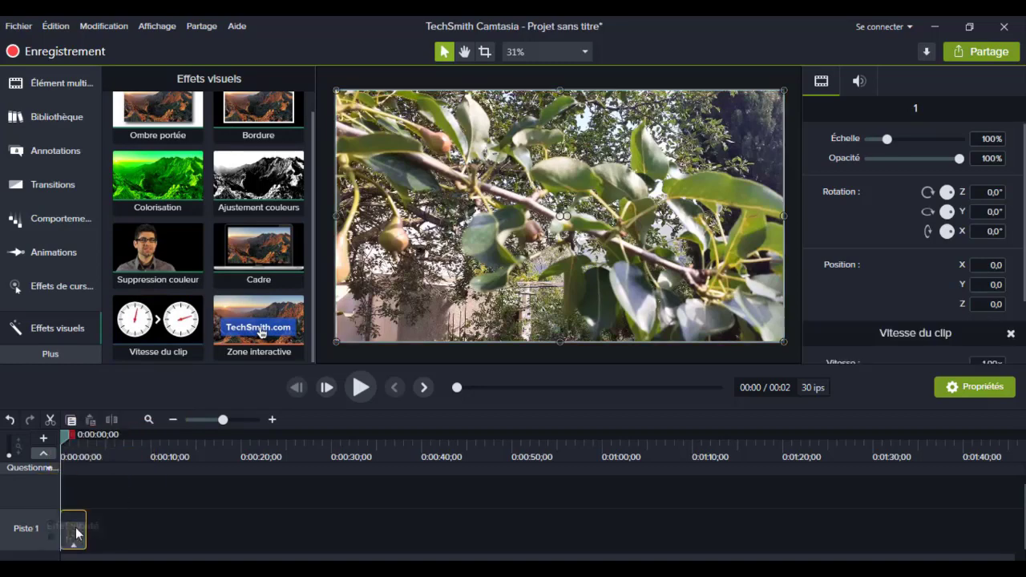
Set the seconds of clip 1's speed-effect duration to 5 and play the slowed clip from the start
scroll(921, 265, down, 2)
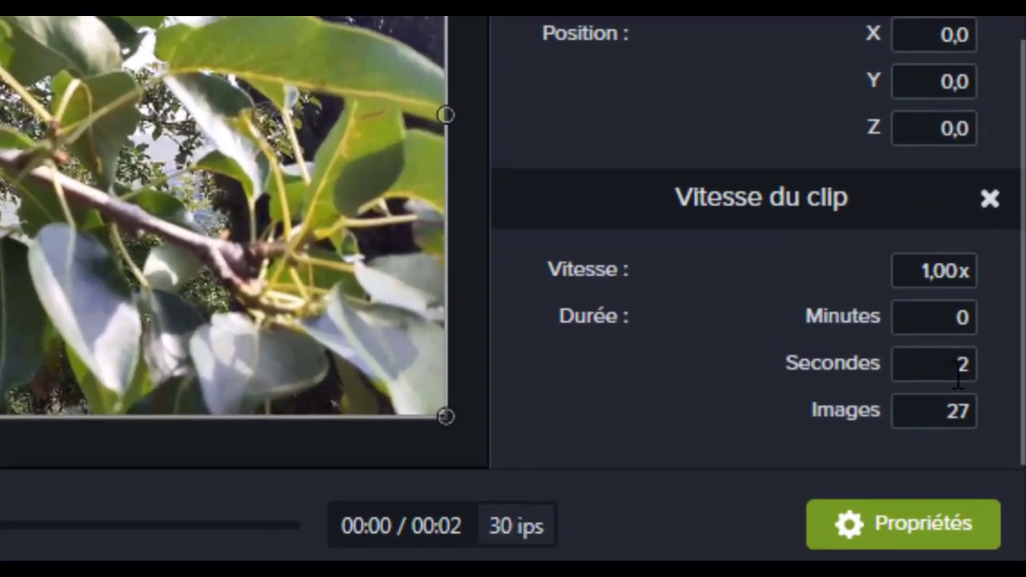
click(978, 319)
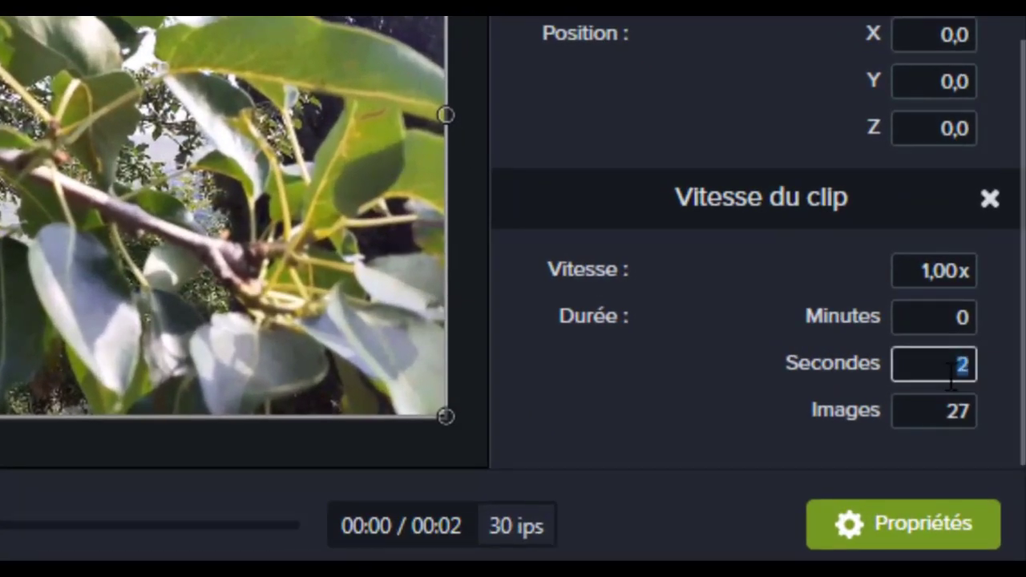
text(5)
key(Return)
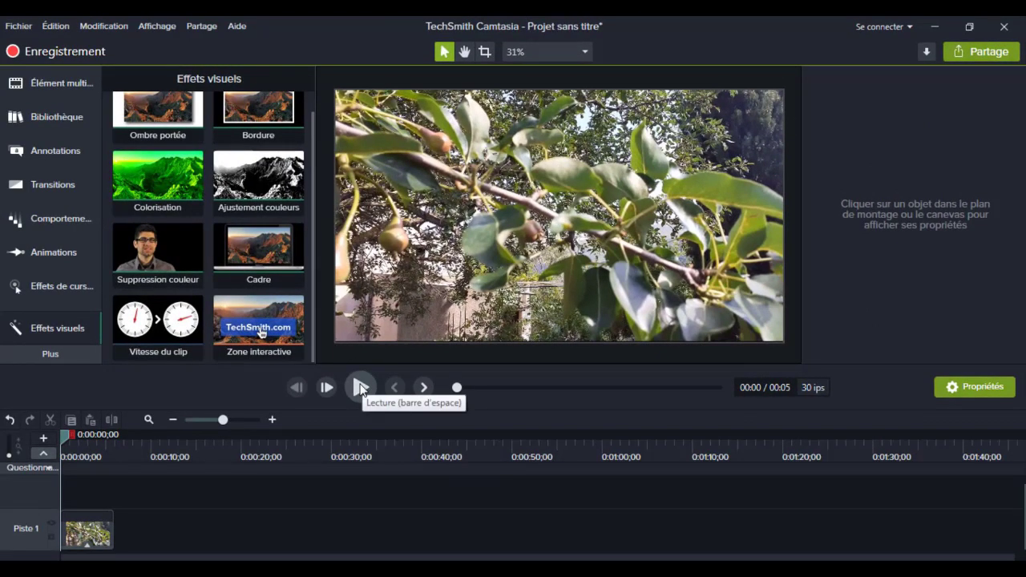
click(361, 388)
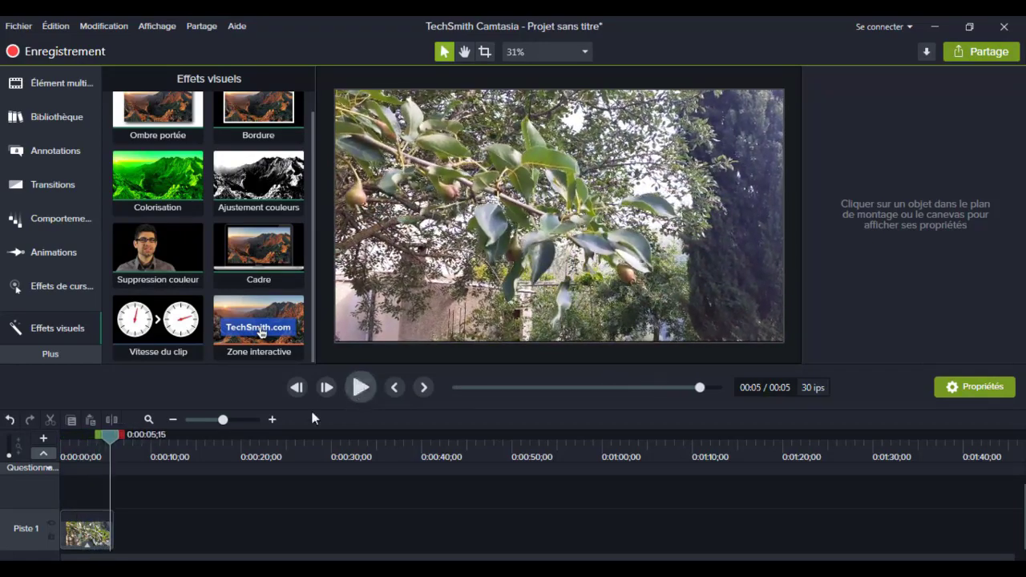
drag(110, 435, 34, 451)
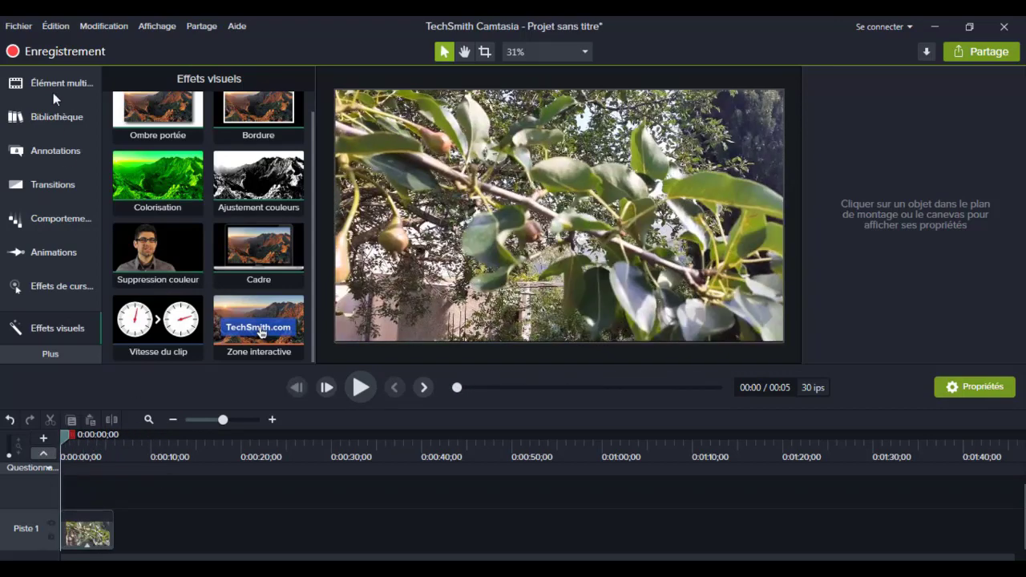
Place 2.mp4 on Piste 1 after clip 1, leaving a gap, and move the playhead to 0:00:09;20
click(52, 81)
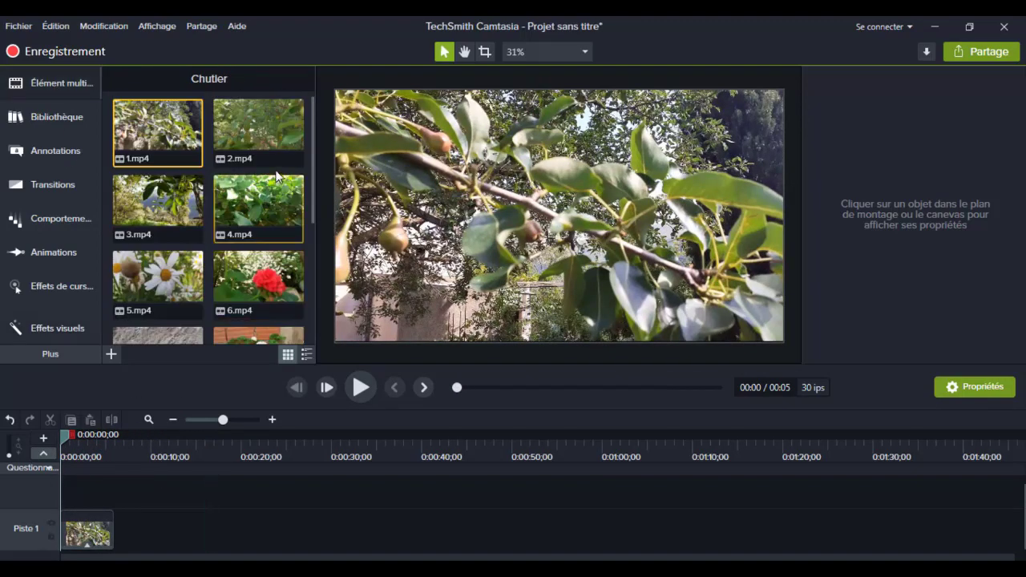
drag(256, 132, 137, 538)
drag(65, 434, 110, 435)
click(148, 457)
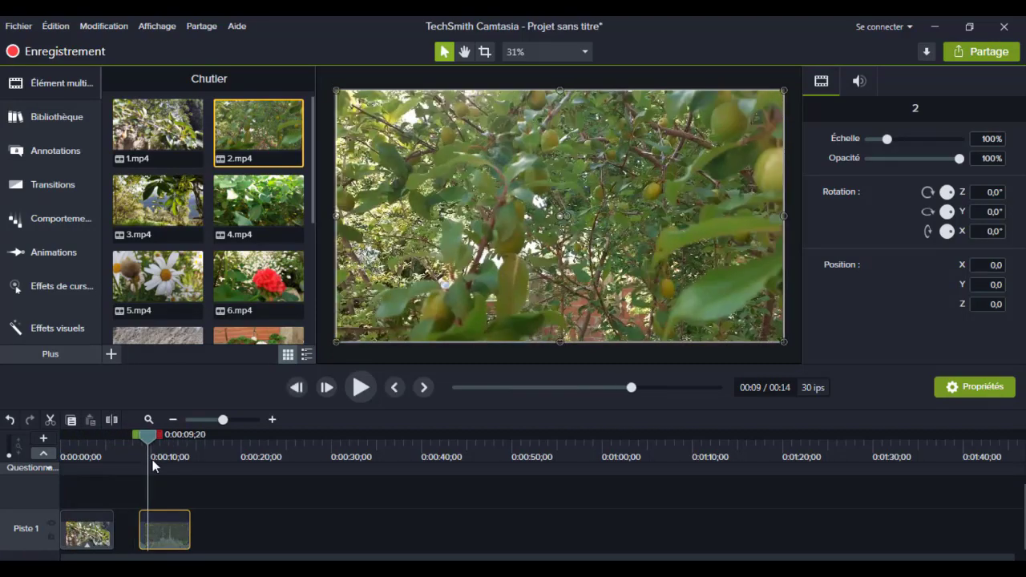
Play clip 2 up to 0:00:10;15, split it there and delete the part before the split
click(361, 388)
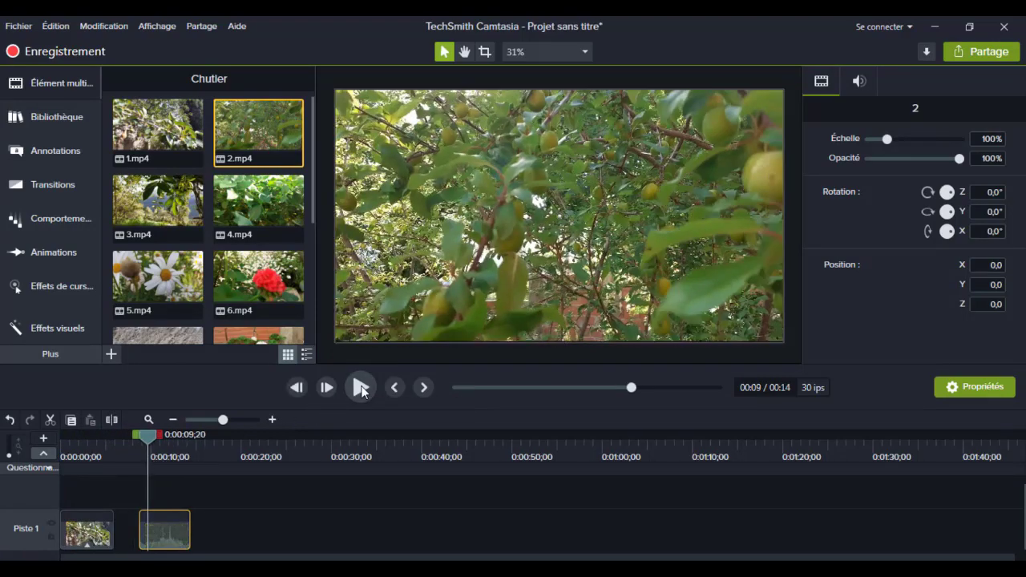
click(169, 529)
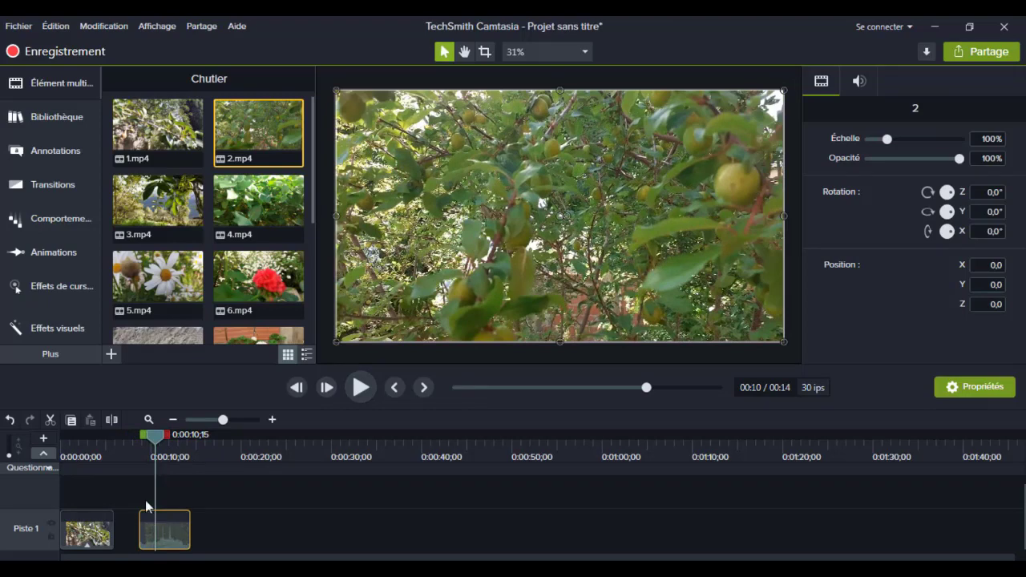
click(117, 417)
click(148, 541)
key(Delete)
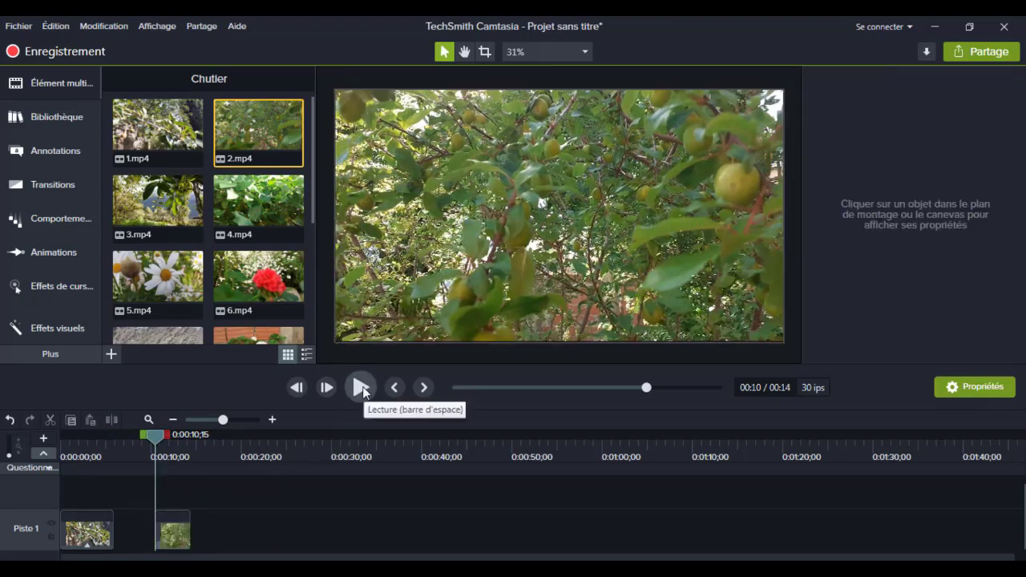
Play the rest of clip 2, split it at 0:00:13;05 and delete the part after the split
click(361, 388)
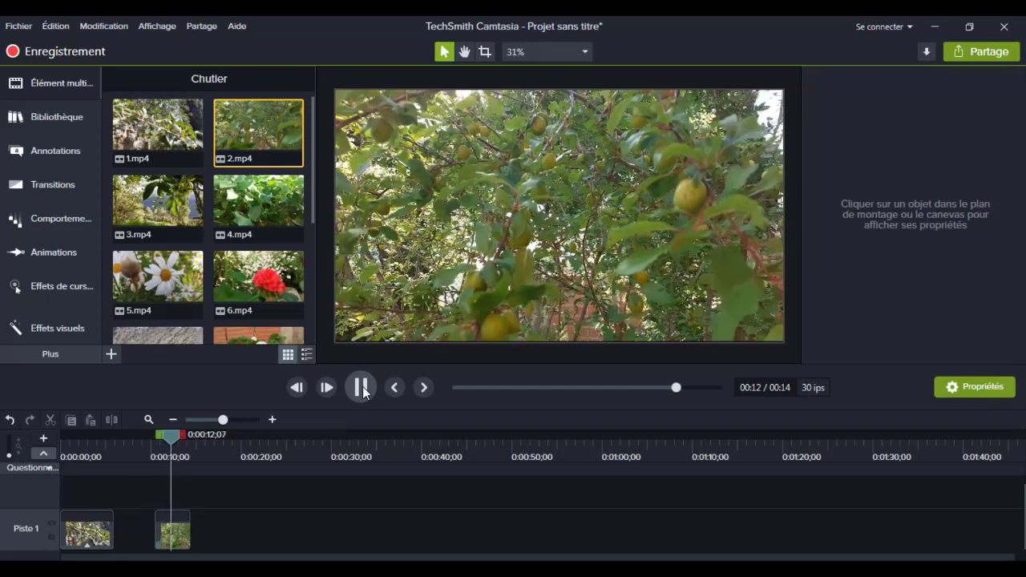
click(360, 388)
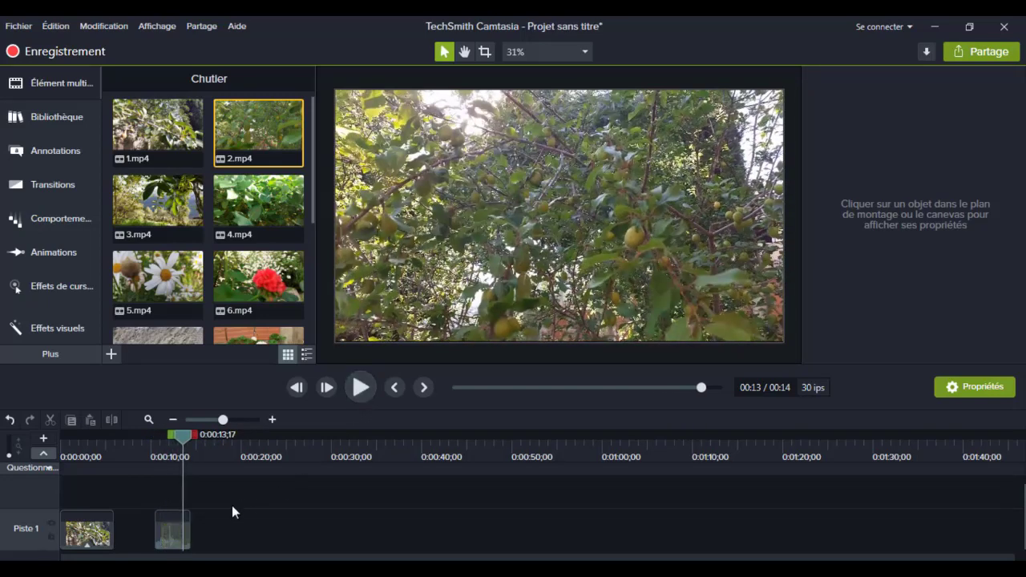
drag(183, 435, 180, 437)
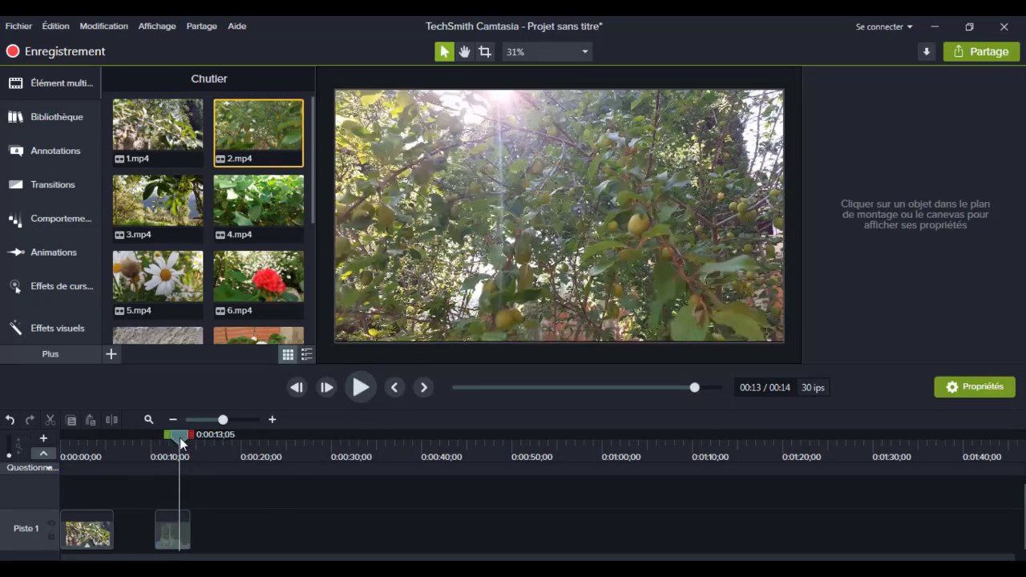
click(172, 528)
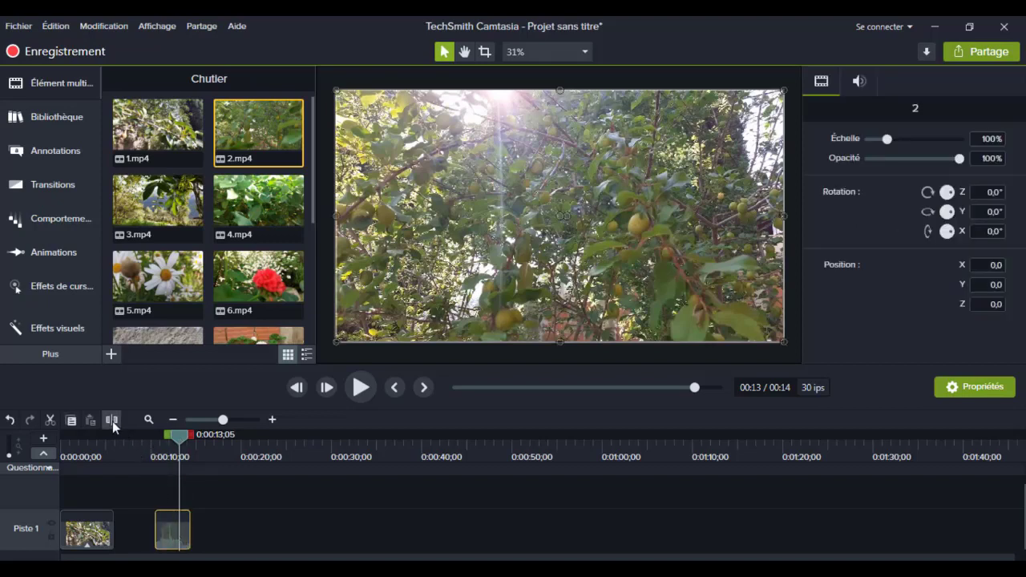
click(112, 420)
click(183, 537)
key(Delete)
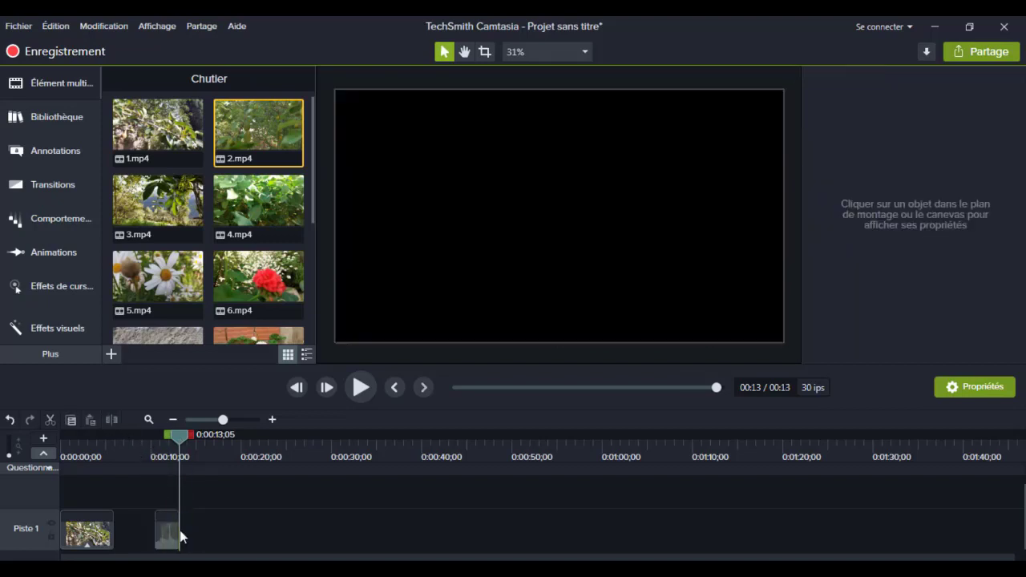
Mute the audio of the trimmed clip 2 on Piste 1
click(163, 532)
right_click(164, 535)
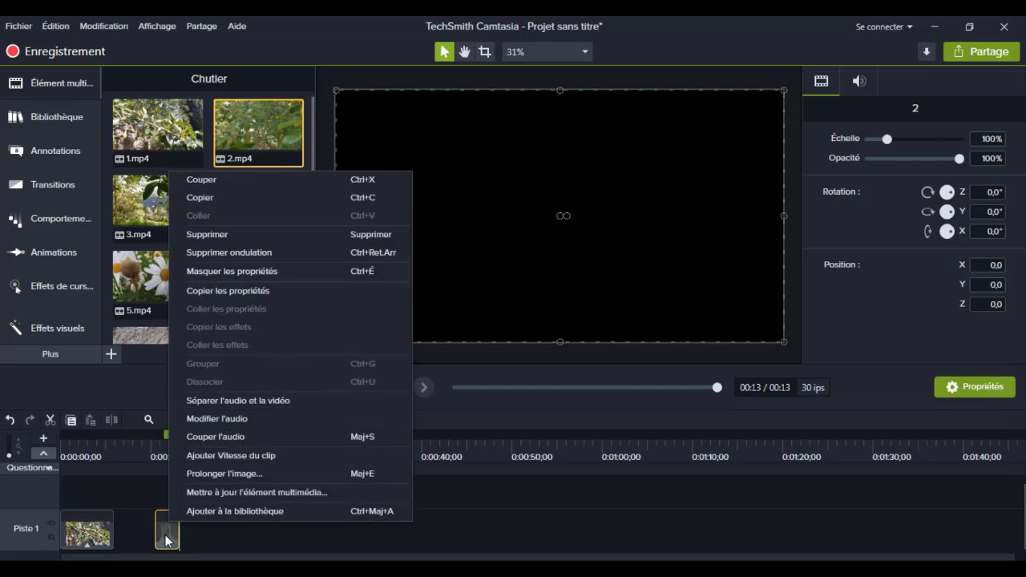
click(211, 437)
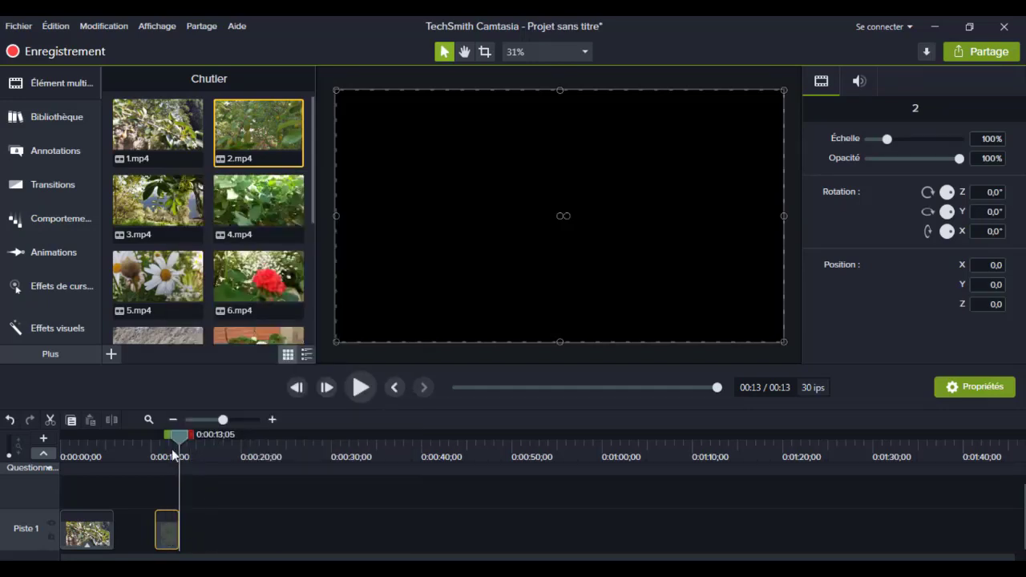
Apply the Vitesse du clip effect to clip 2 on Piste 1 and set its duration's seconds to 5
drag(173, 444, 155, 464)
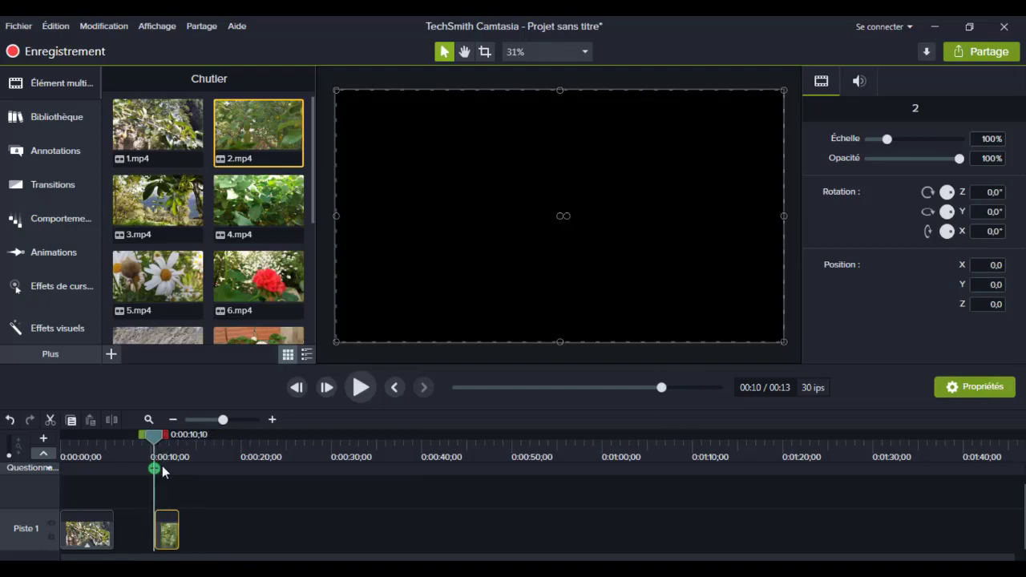
click(59, 329)
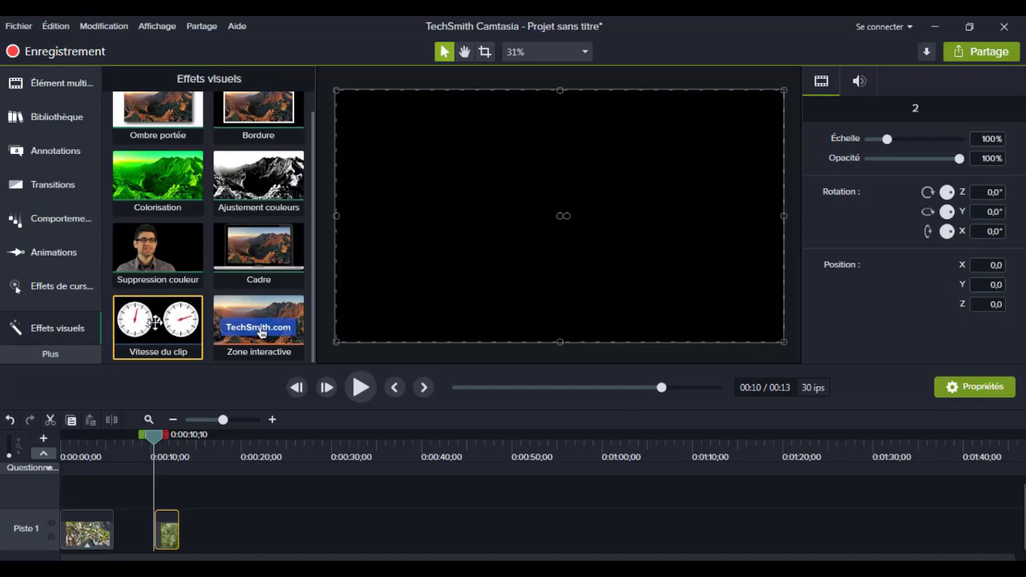
drag(155, 323, 171, 531)
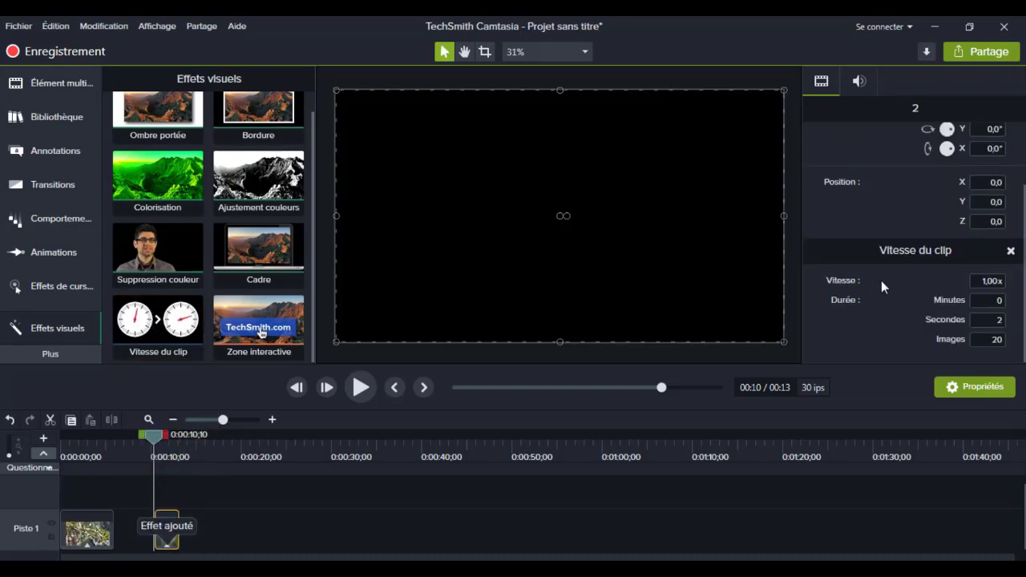
click(998, 320)
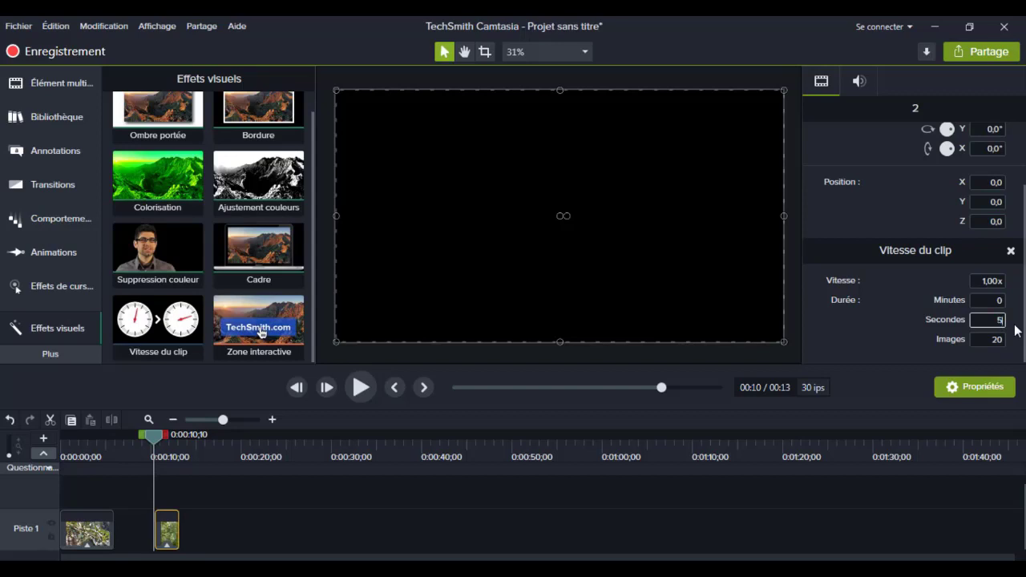
click(505, 531)
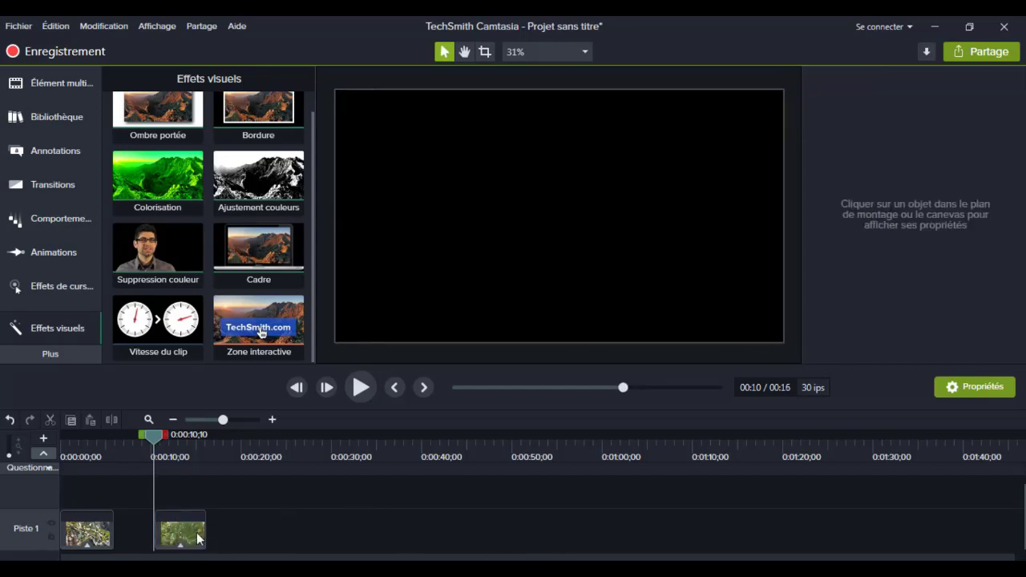
Move clip 2 directly against the end of clip 1 on Piste 1 and play both from the start
drag(183, 538, 102, 531)
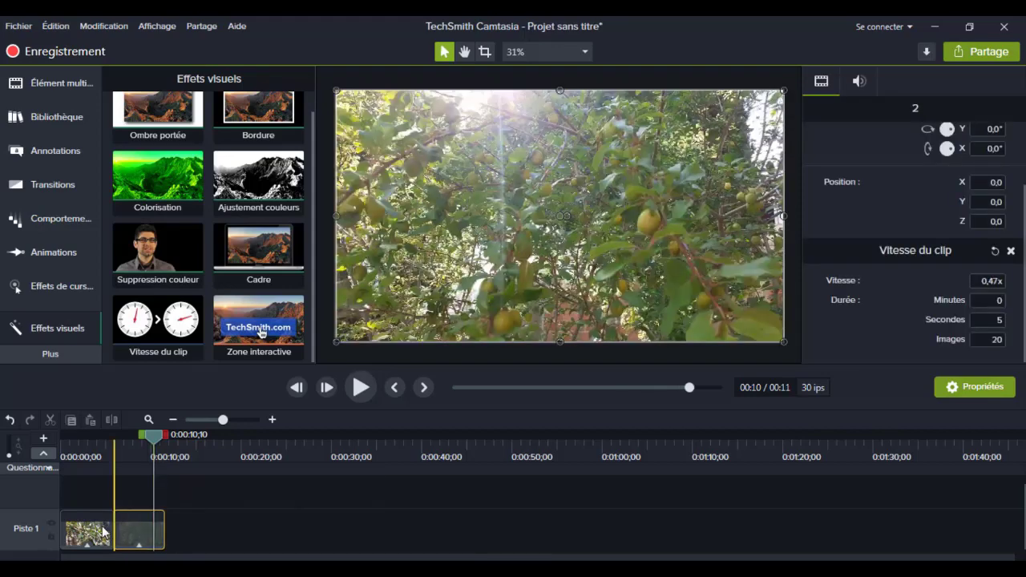
click(147, 454)
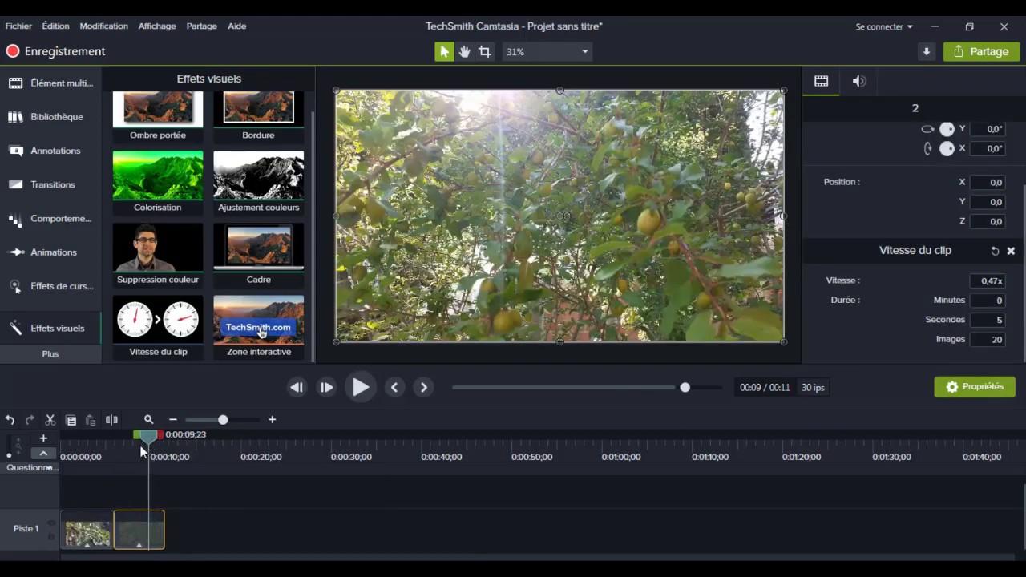
drag(142, 452, 44, 481)
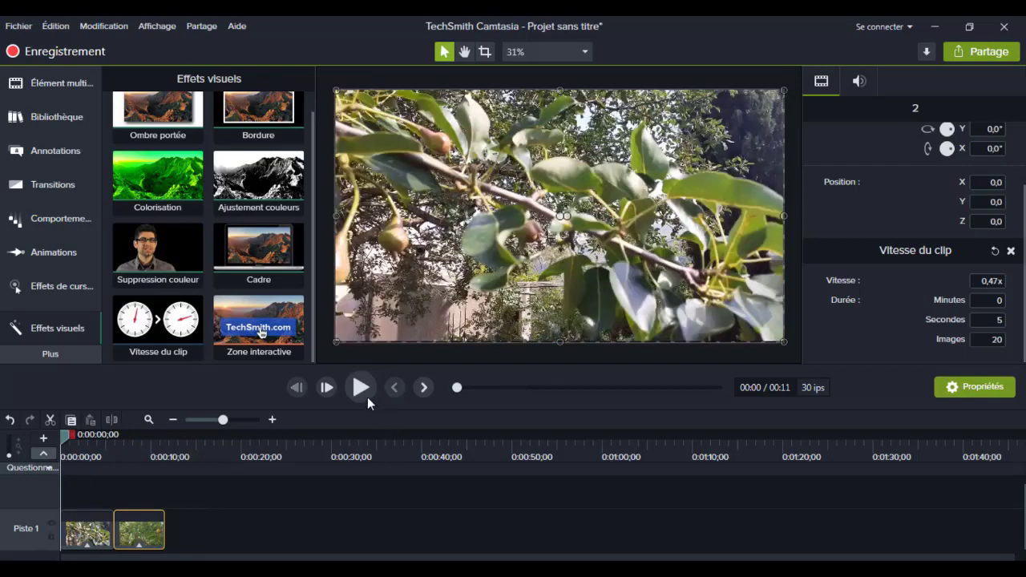
click(359, 387)
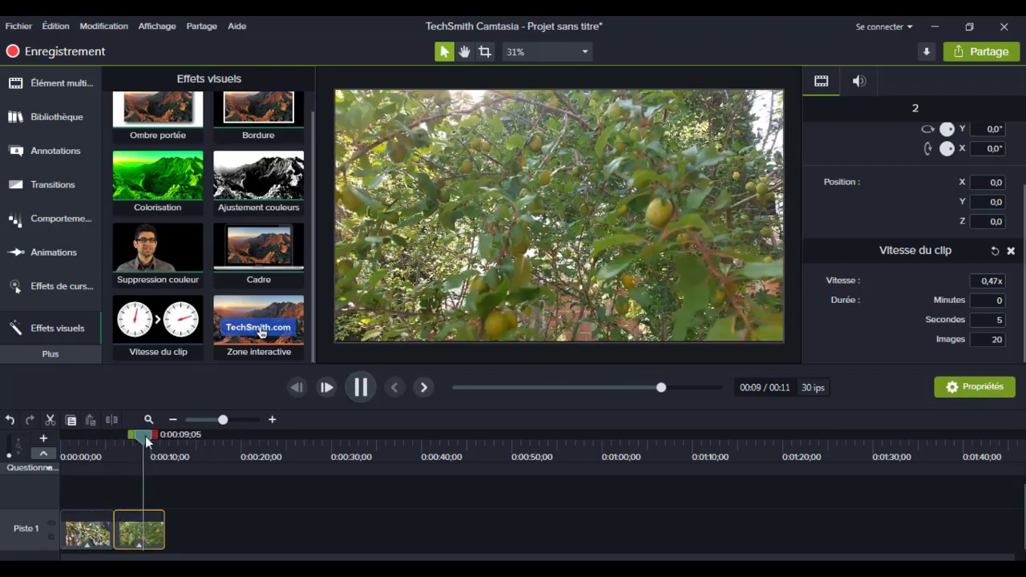
drag(147, 436, 97, 490)
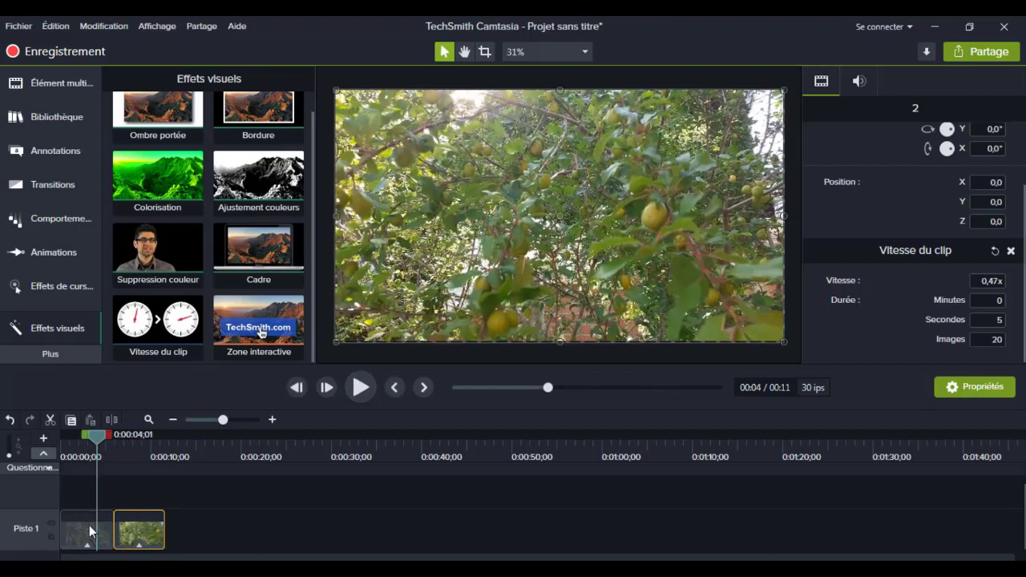
click(88, 525)
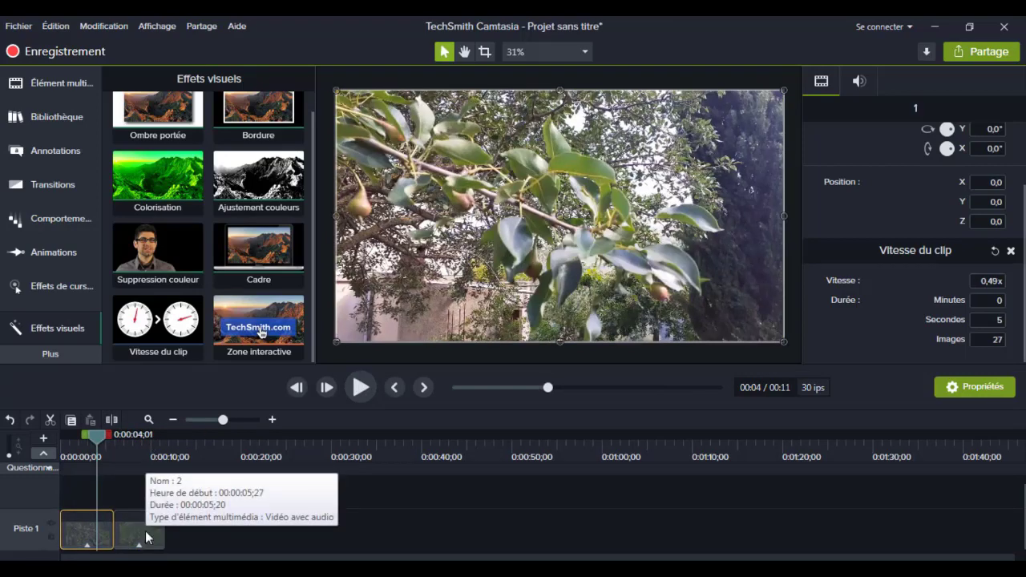
click(137, 539)
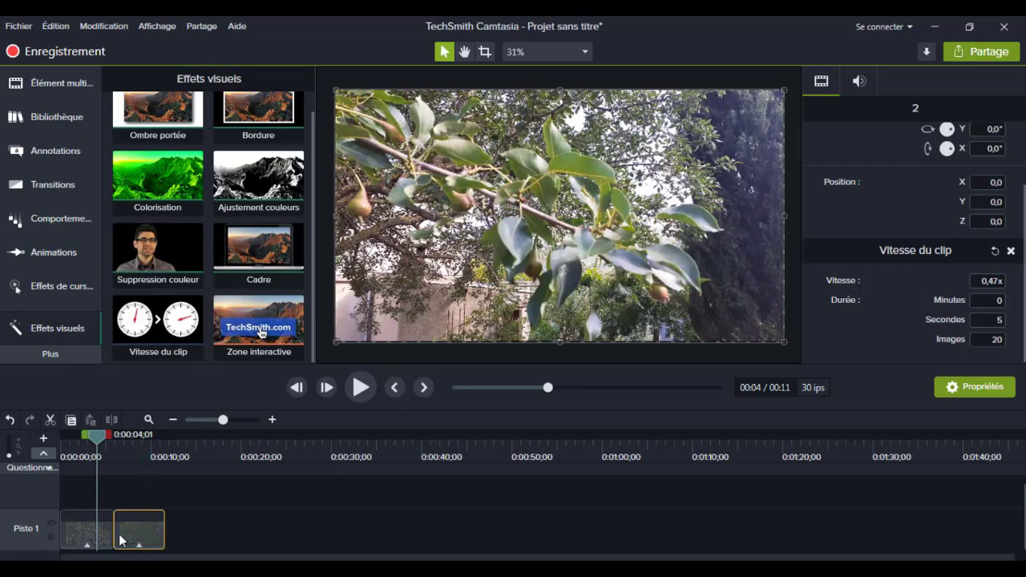
click(101, 538)
click(130, 537)
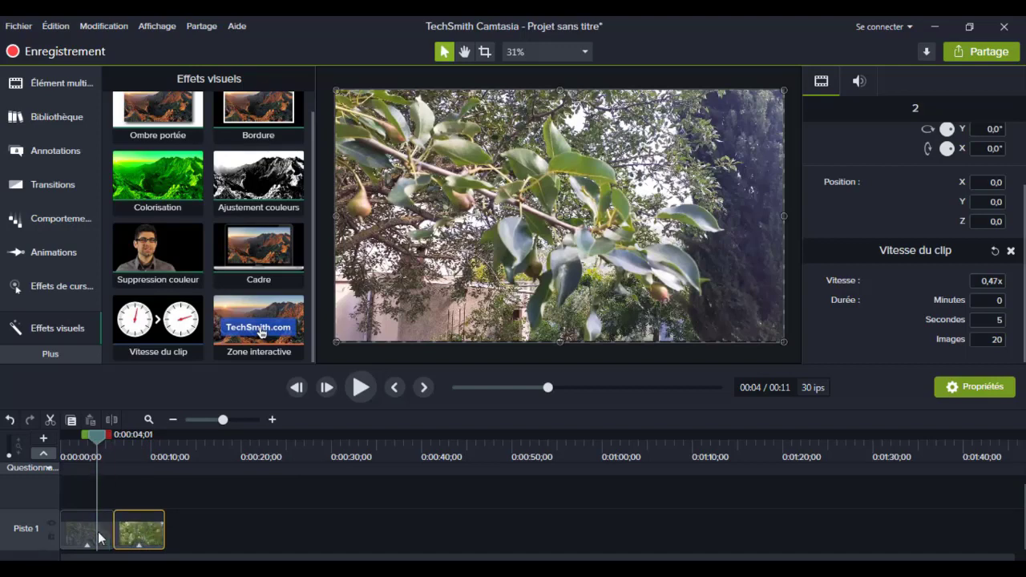
click(99, 534)
click(133, 535)
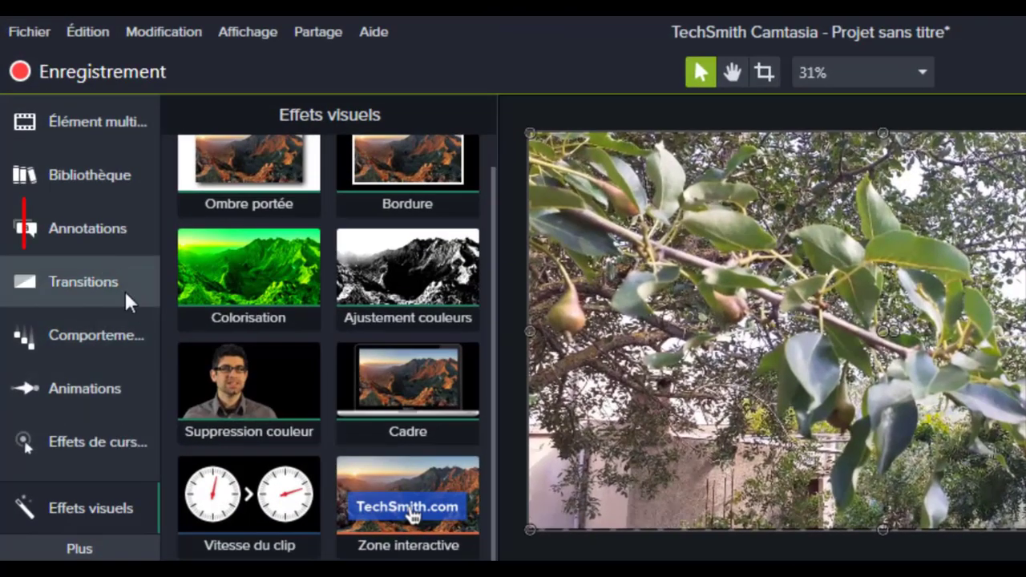
Add a Fondu transition between clips 1 and 2 on Piste 1 and play the sequence across it
click(105, 285)
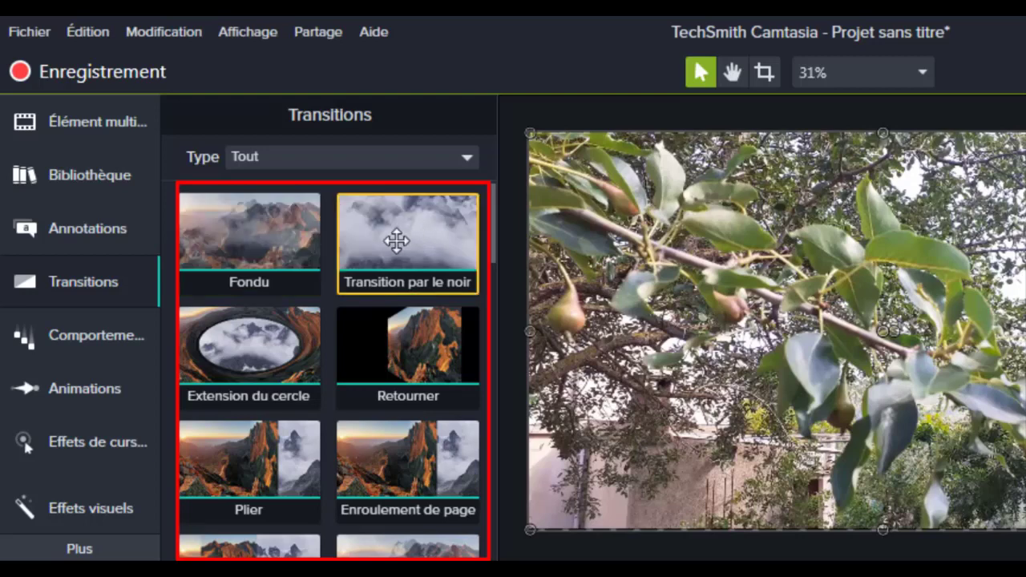
scroll(372, 386, down, 1)
scroll(372, 385, up, 1)
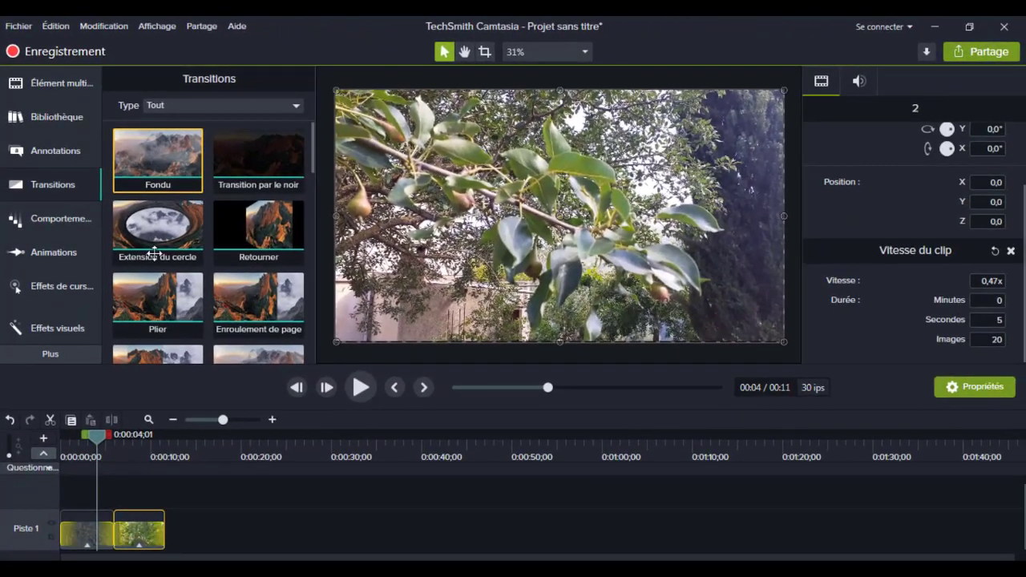
drag(153, 254, 113, 532)
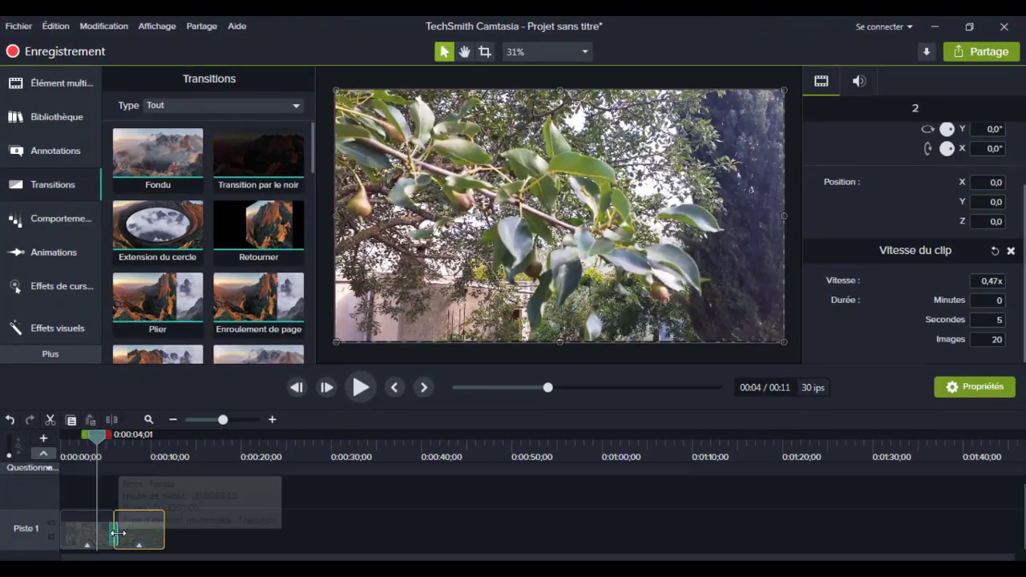
click(360, 387)
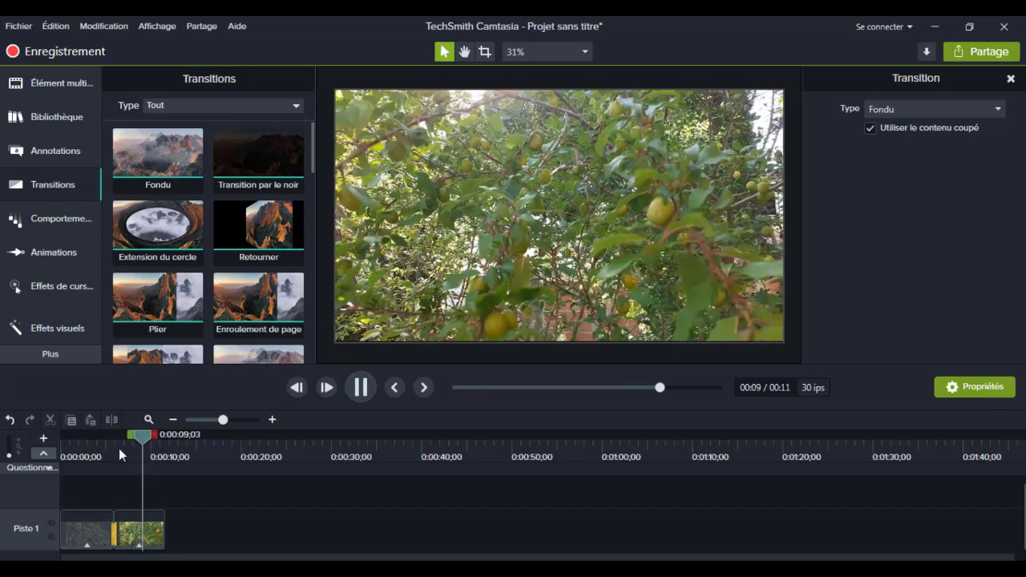
click(99, 463)
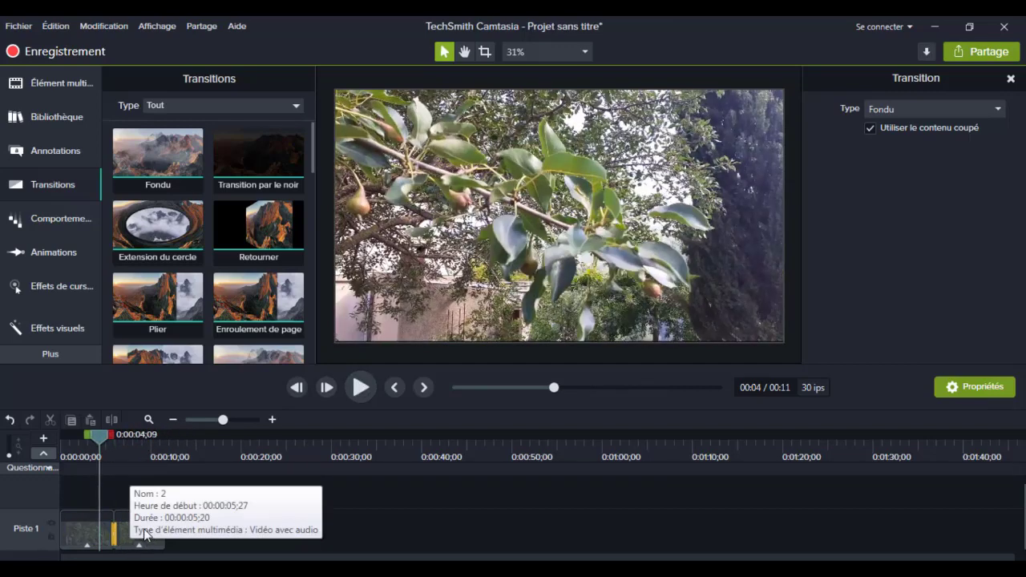
Look over the remaining clips in the media bin and the two joined clips on Piste 1
click(79, 527)
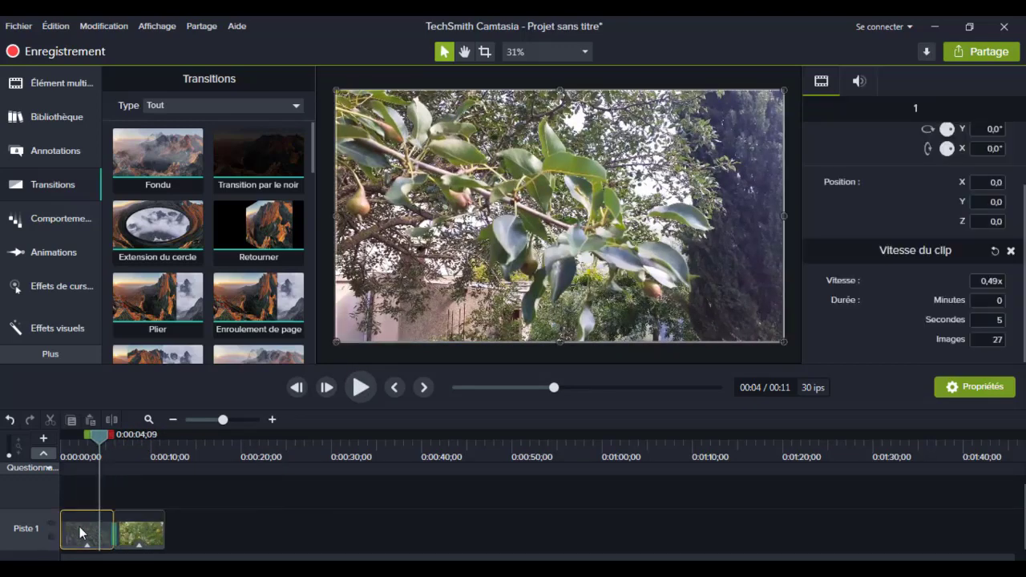
click(137, 534)
click(61, 81)
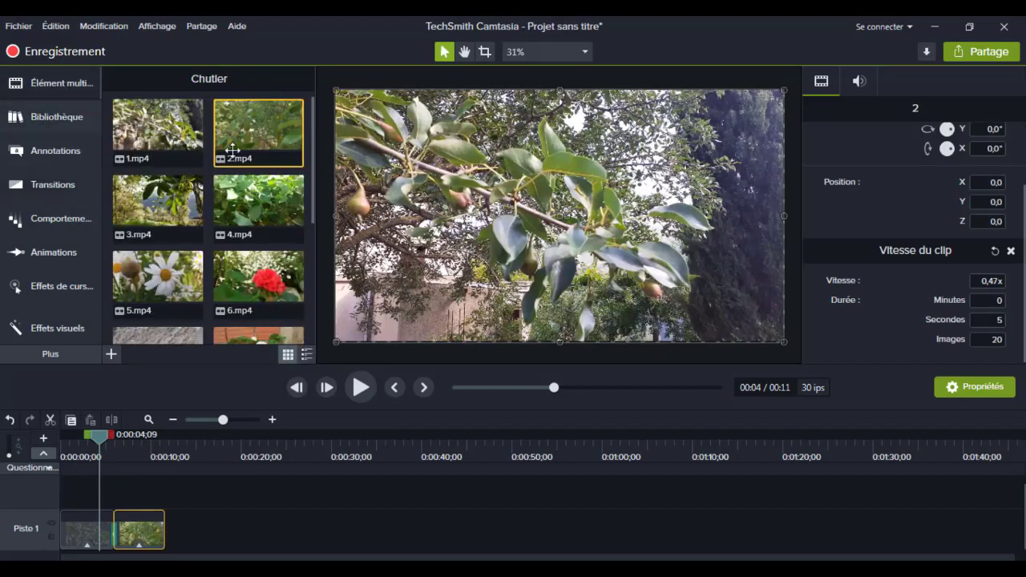
scroll(253, 297, down, 3)
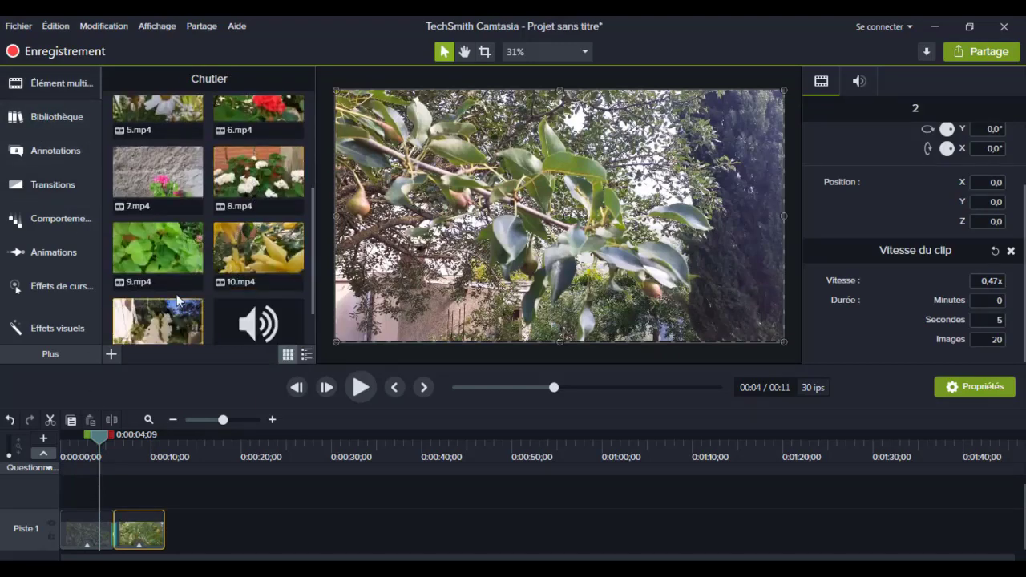
scroll(251, 232, up, 3)
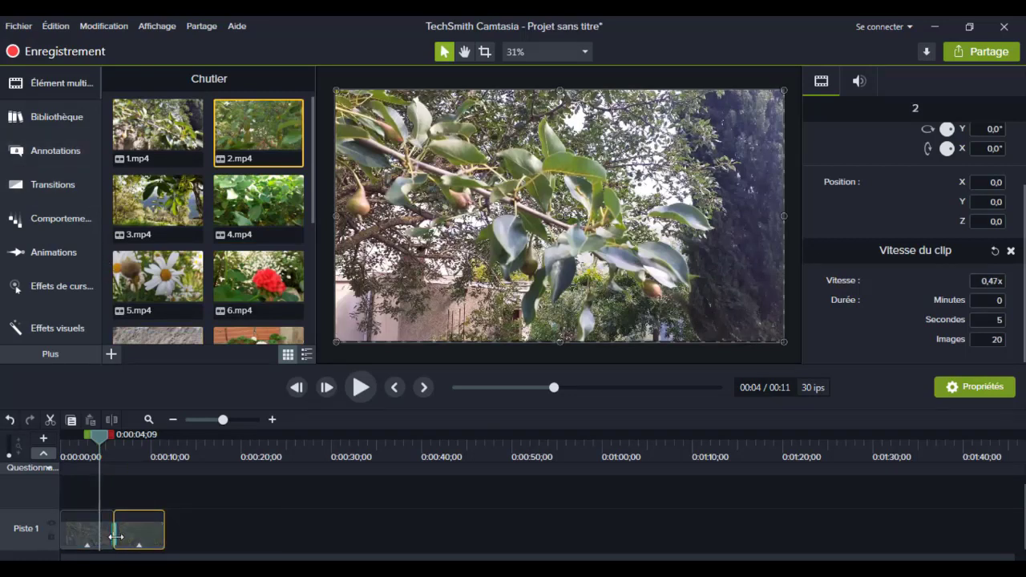
click(184, 535)
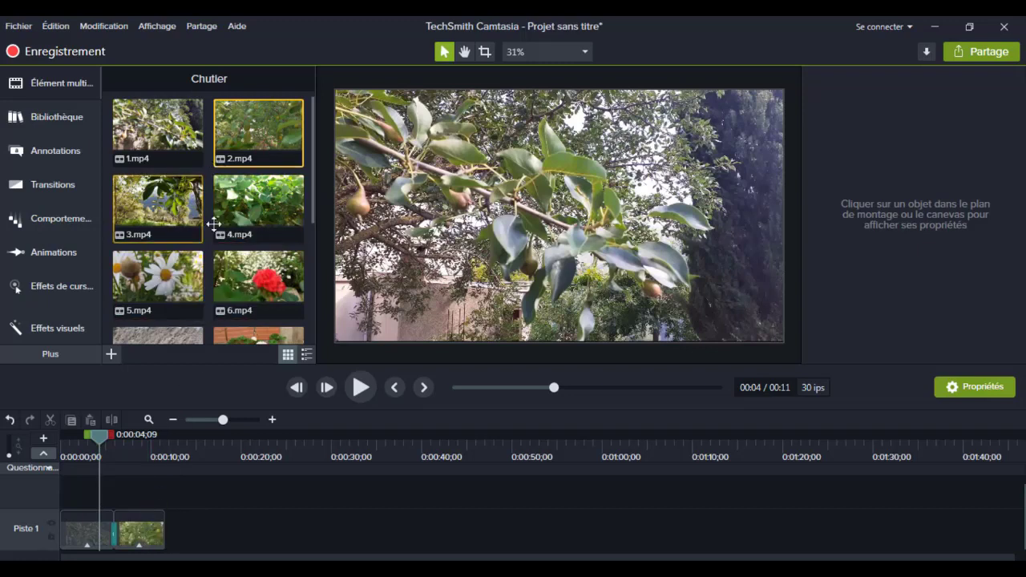
scroll(174, 239, down, 2)
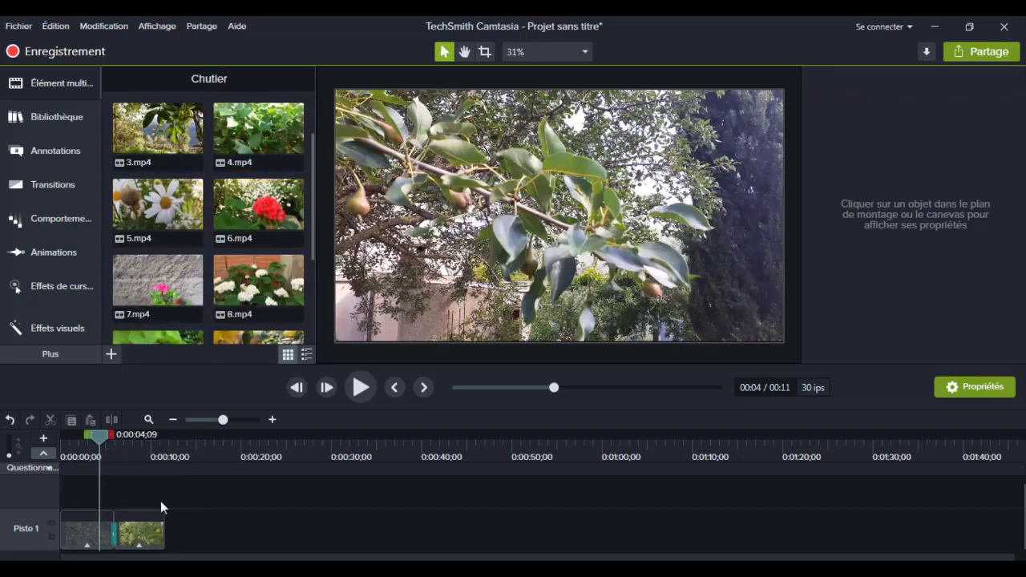
click(141, 545)
click(96, 543)
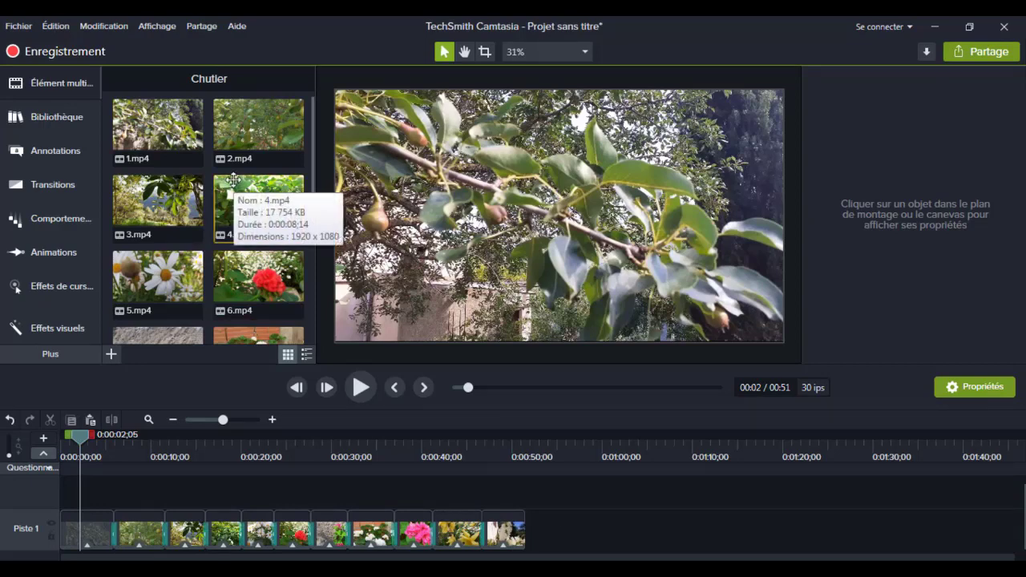
Place musique douce.mp3 from the media bin at the start of Piste 2, above the video clips
scroll(232, 180, down, 5)
click(265, 268)
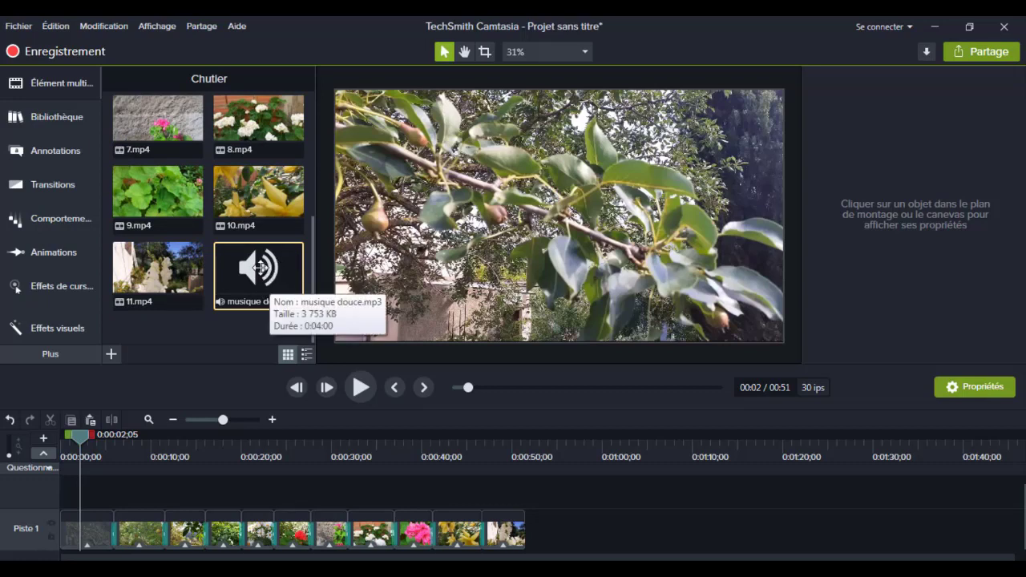
mouse_move(259, 267)
mouse_down()
mouse_move(257, 321)
mouse_move(169, 488)
mouse_move(42, 487)
mouse_up()
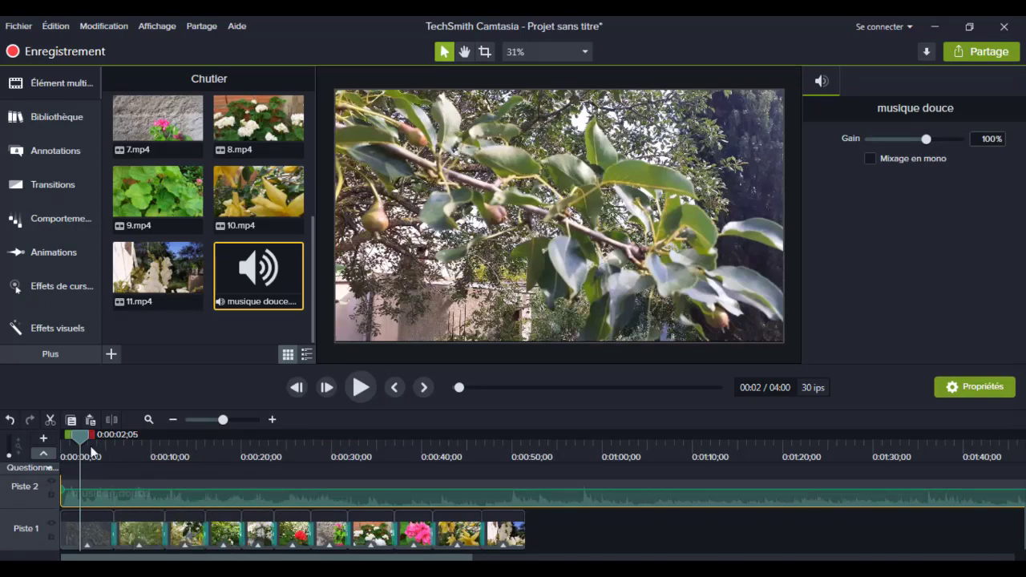
Split the music at 0:00:53;02, delete the part after the split and trim its end to match the last clip on Piste 1
drag(88, 434, 544, 514)
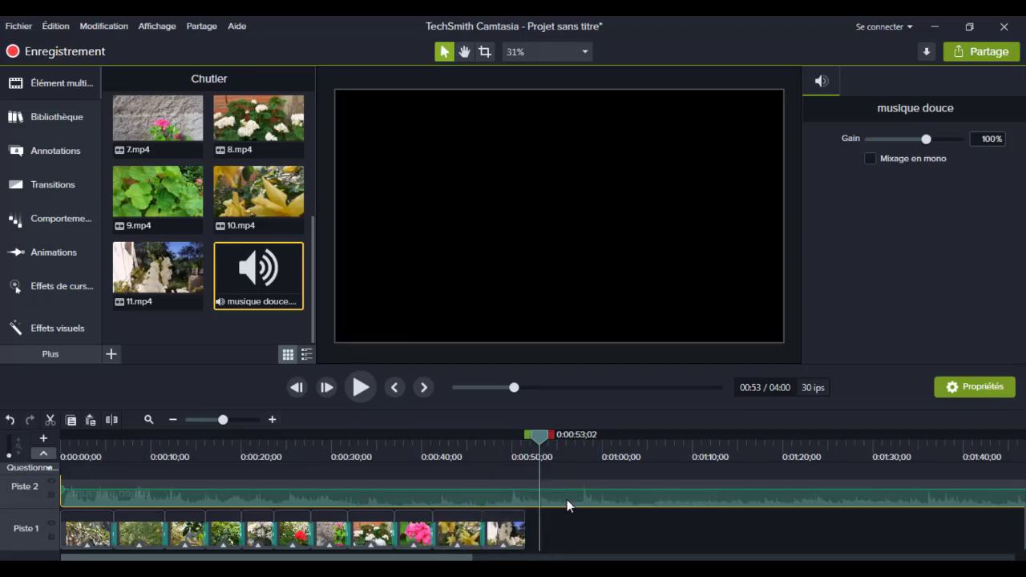
click(113, 421)
click(621, 505)
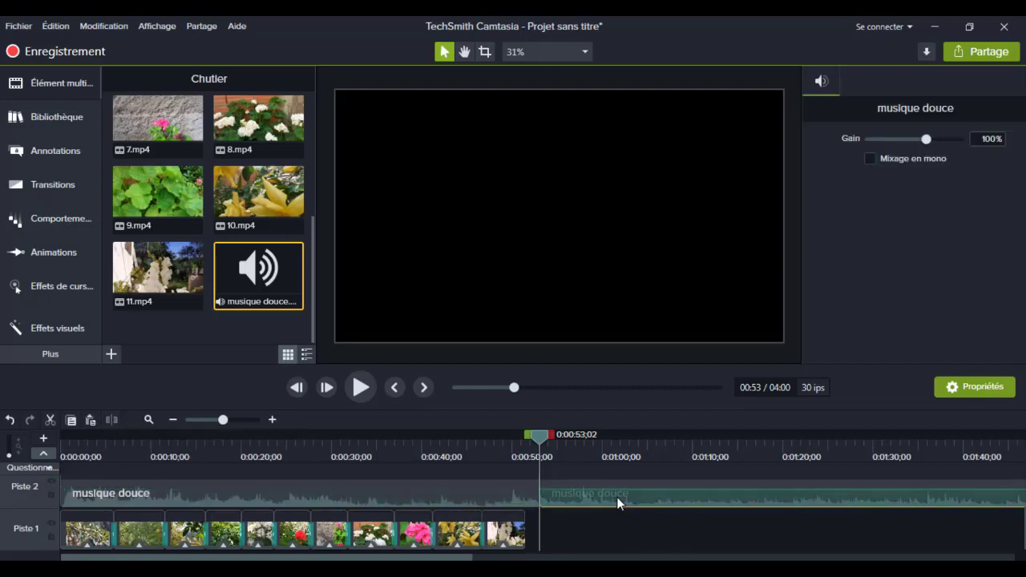
key(Delete)
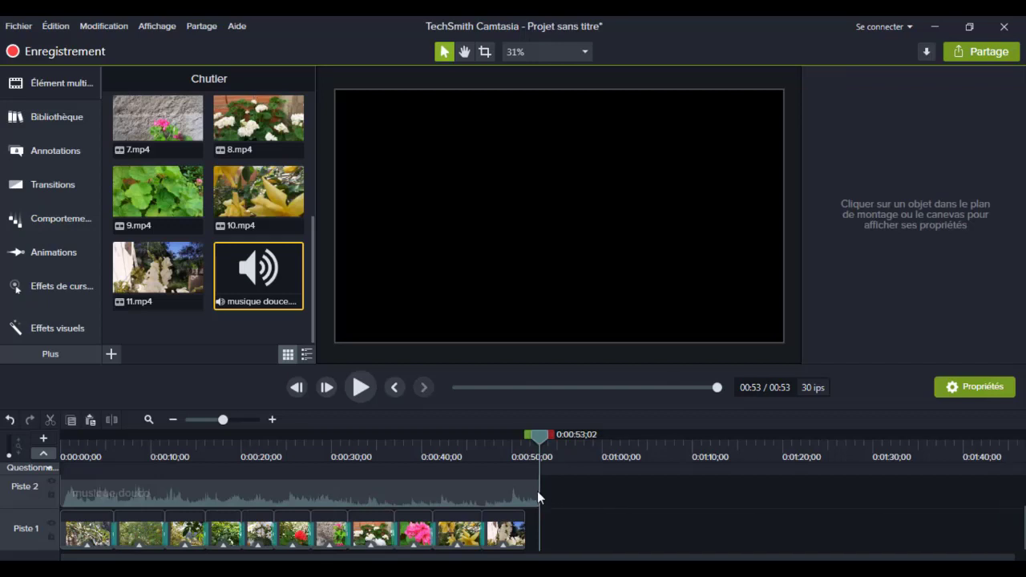
drag(537, 492, 521, 490)
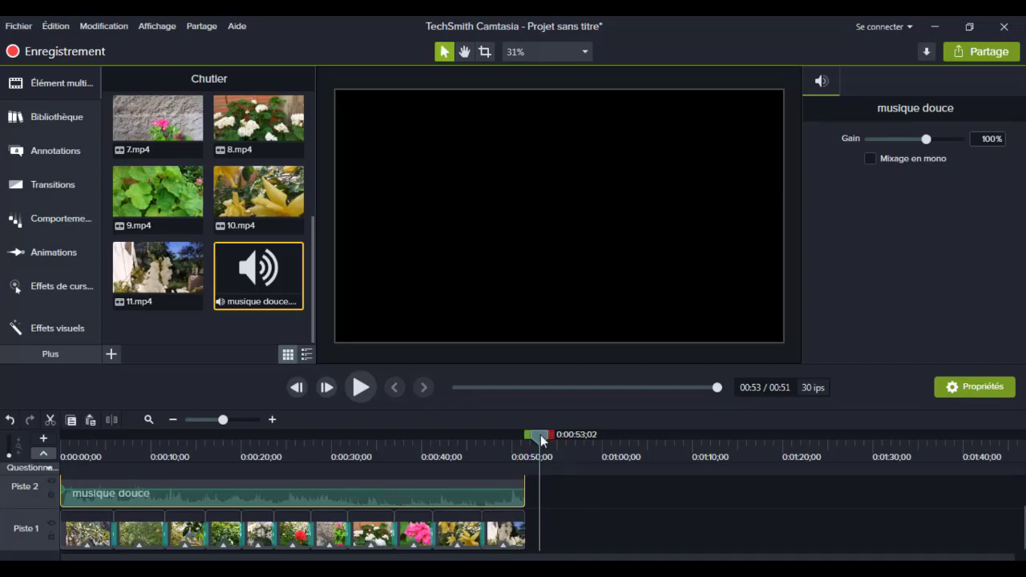
Play the whole montage with its music from the beginning of the timeline
drag(539, 434, 47, 455)
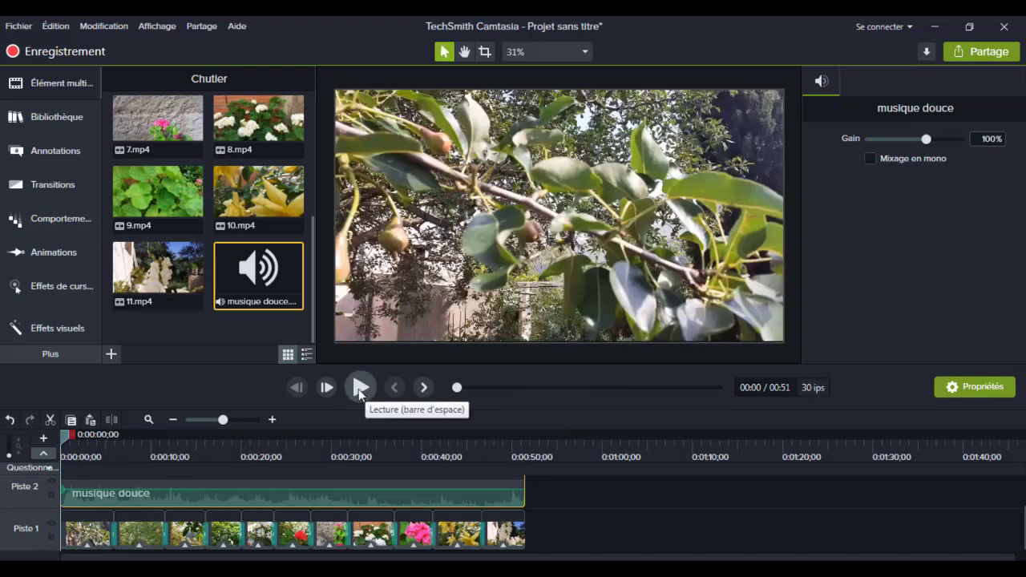
click(358, 388)
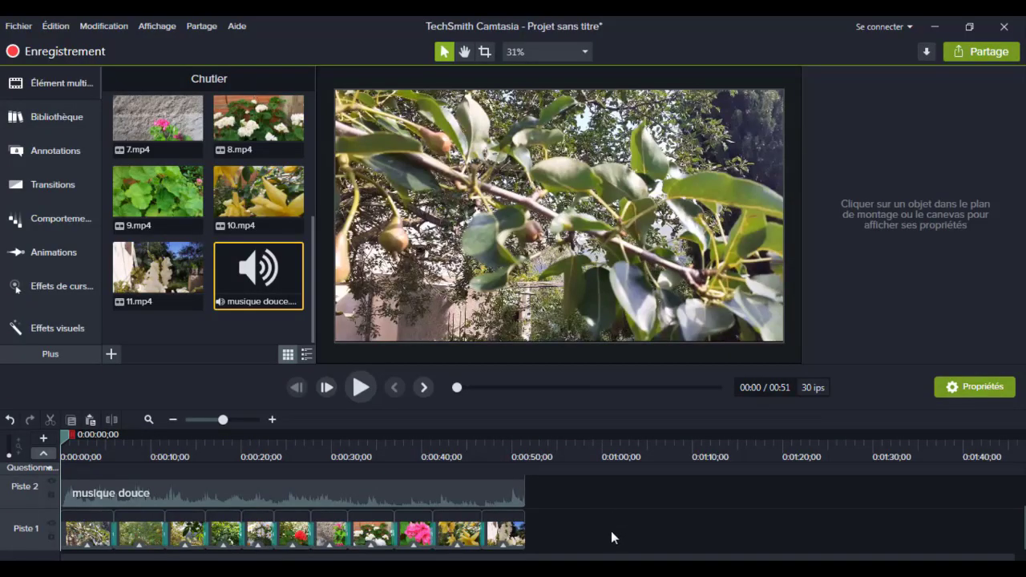
scroll(559, 530, up, 1)
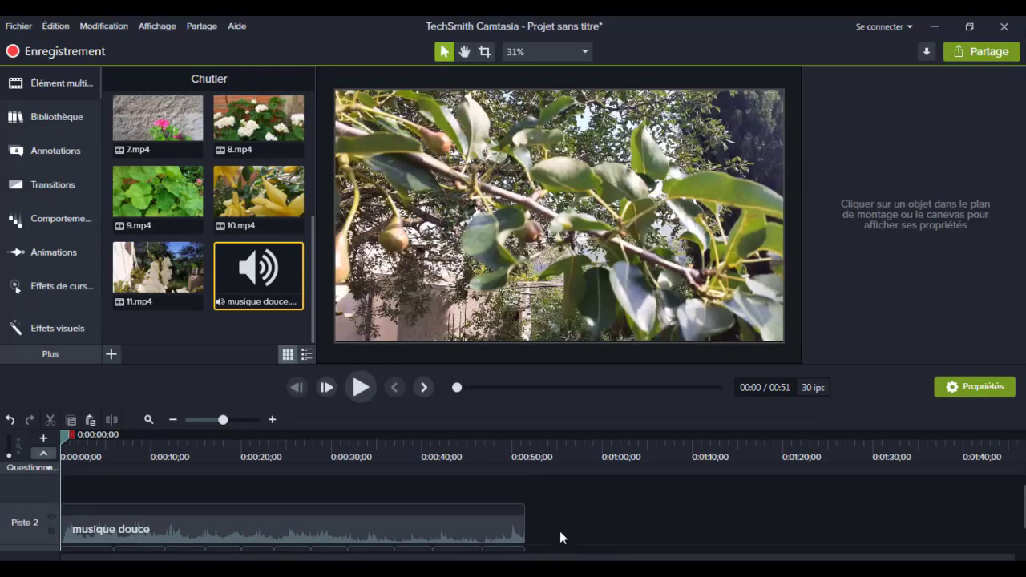
Add a plain ABC text caption at the start of a new track above the music and change its text to "La Kabylie"
scroll(560, 529, down, 1)
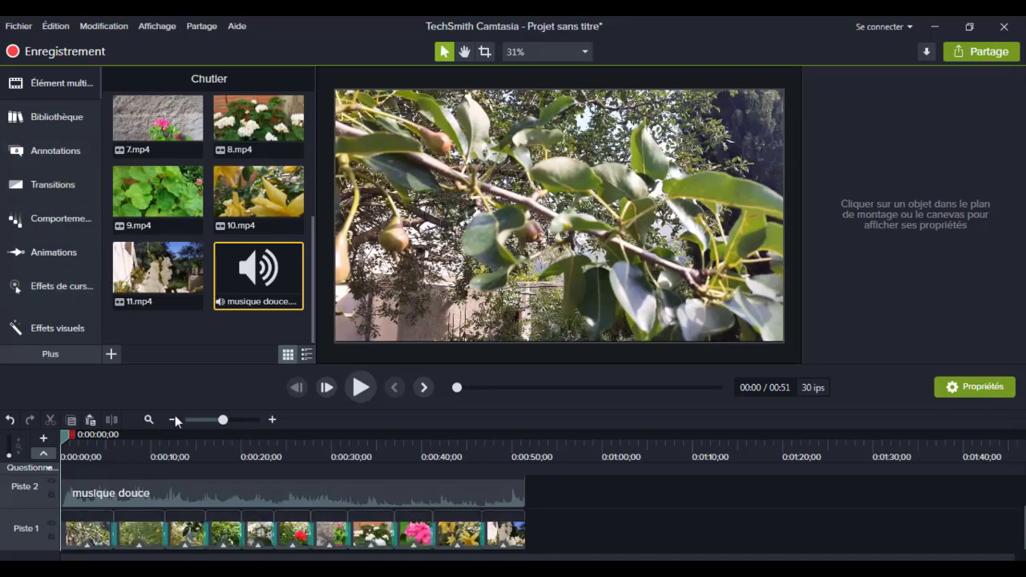
scroll(154, 501, up, 1)
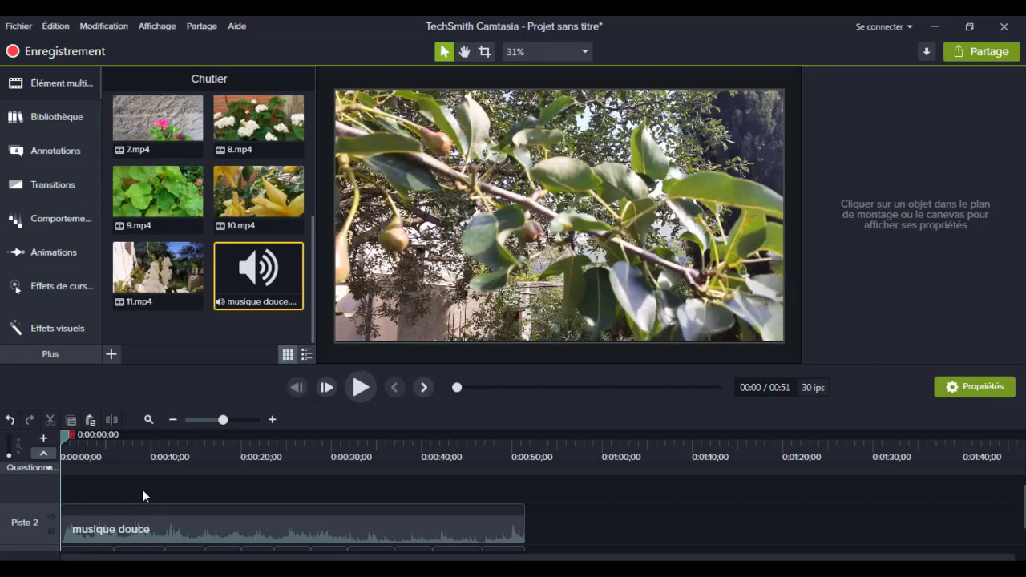
click(46, 149)
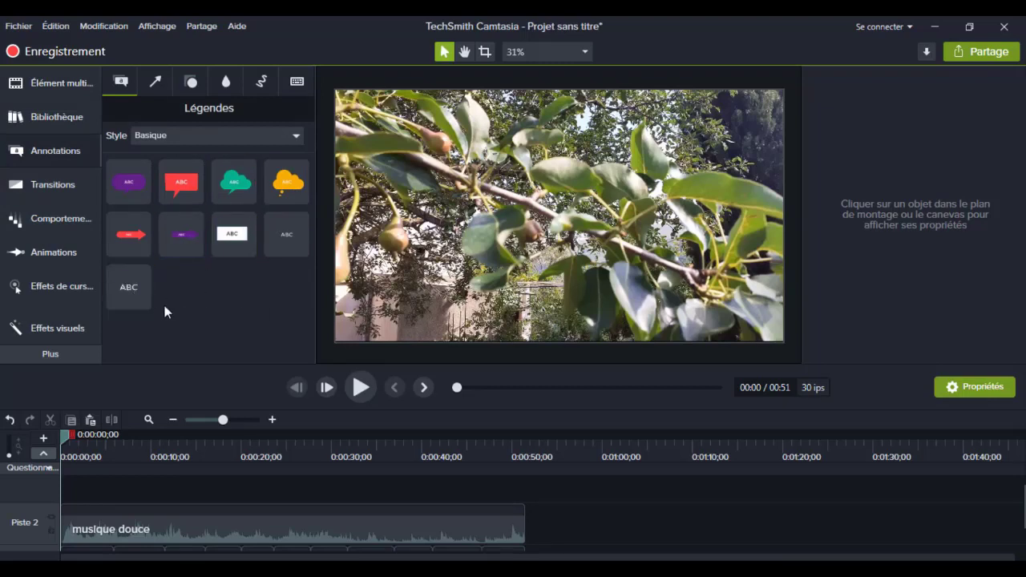
drag(130, 301, 38, 488)
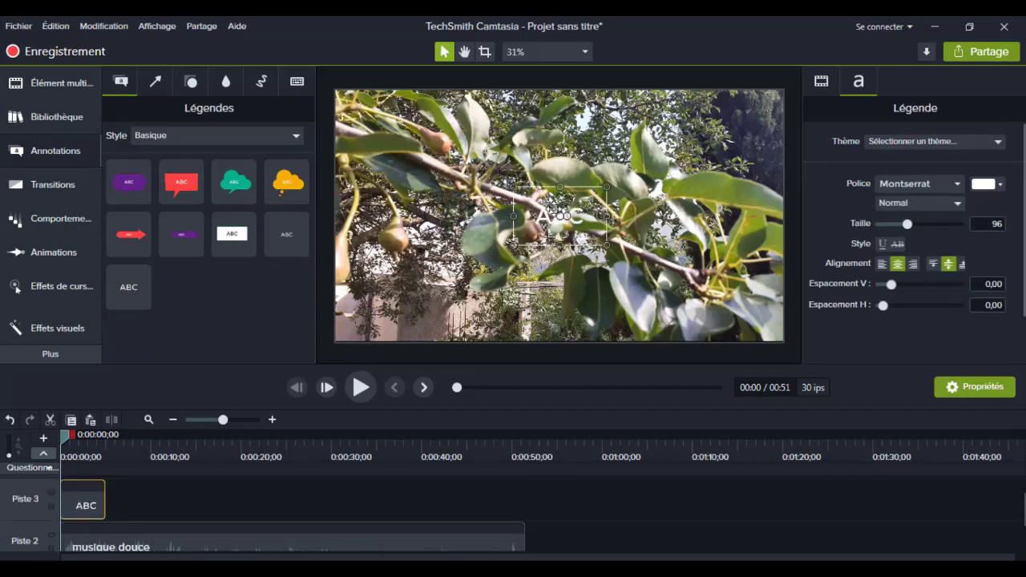
double_click(559, 216)
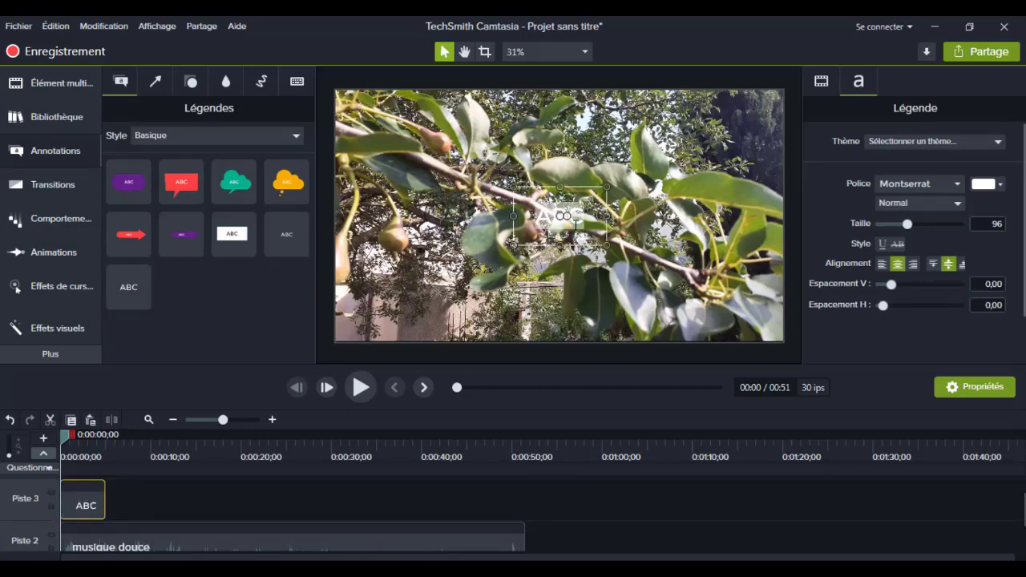
key(BackSpace)
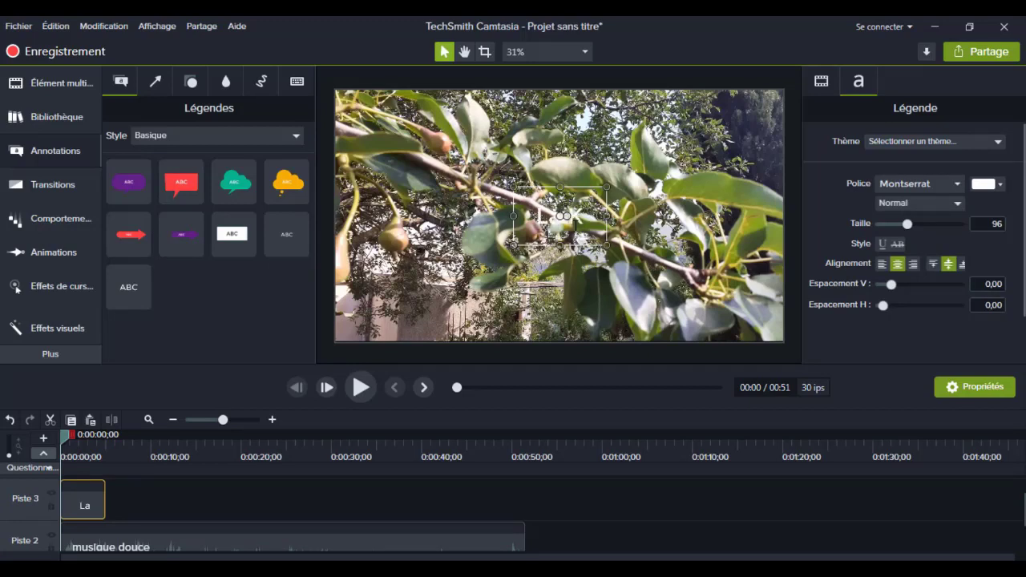
text(La Kabylie)
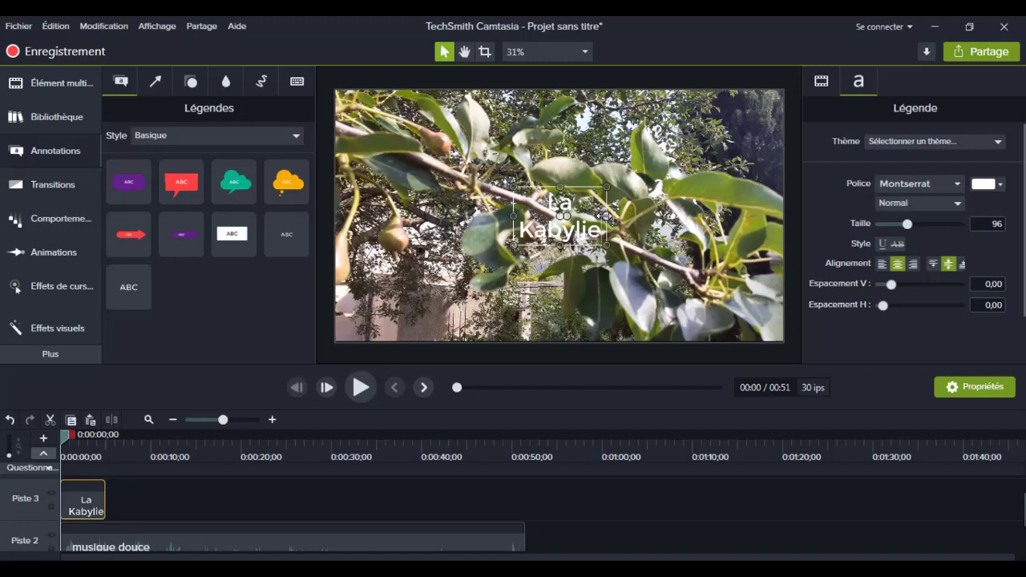
Widen the "La Kabylie" title box so the text fits on one line, and format the text in size 156 and yellow
drag(603, 215, 643, 213)
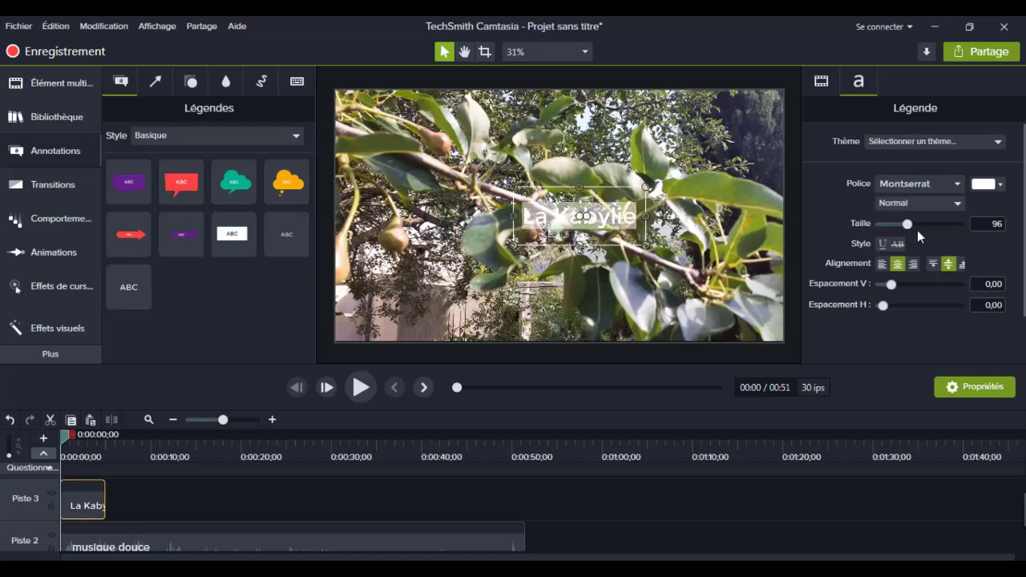
drag(911, 226, 929, 223)
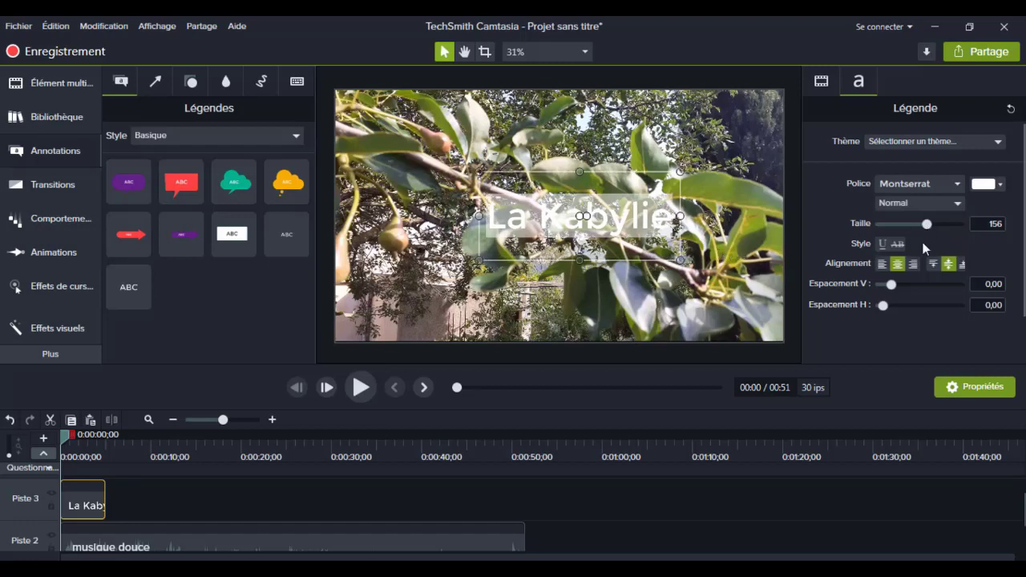
click(1000, 186)
click(961, 262)
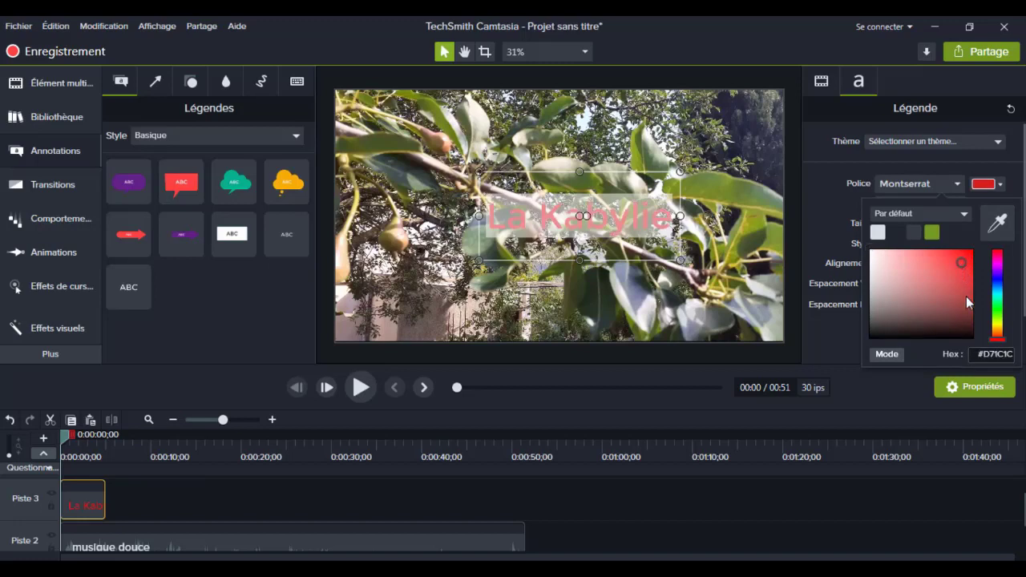
click(998, 325)
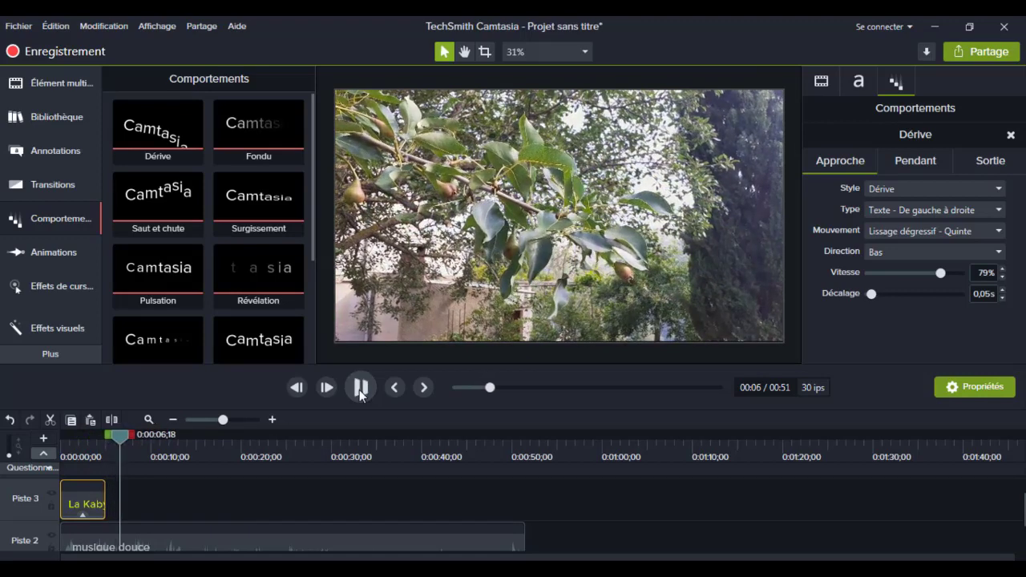
Stop the title's playback preview and bring the music and video tracks and the media bin back into view
click(361, 387)
scroll(320, 505, down, 2)
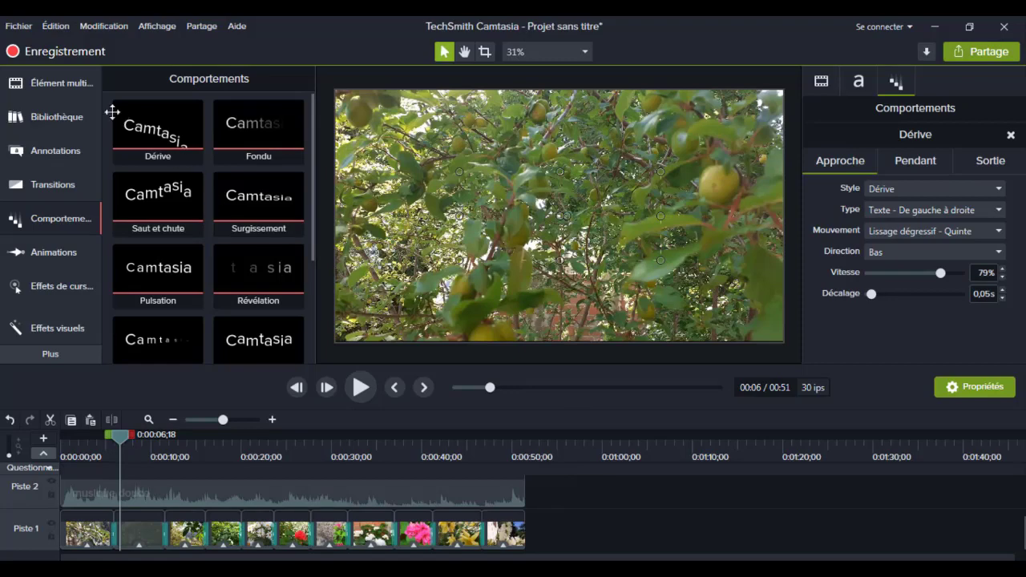
click(68, 87)
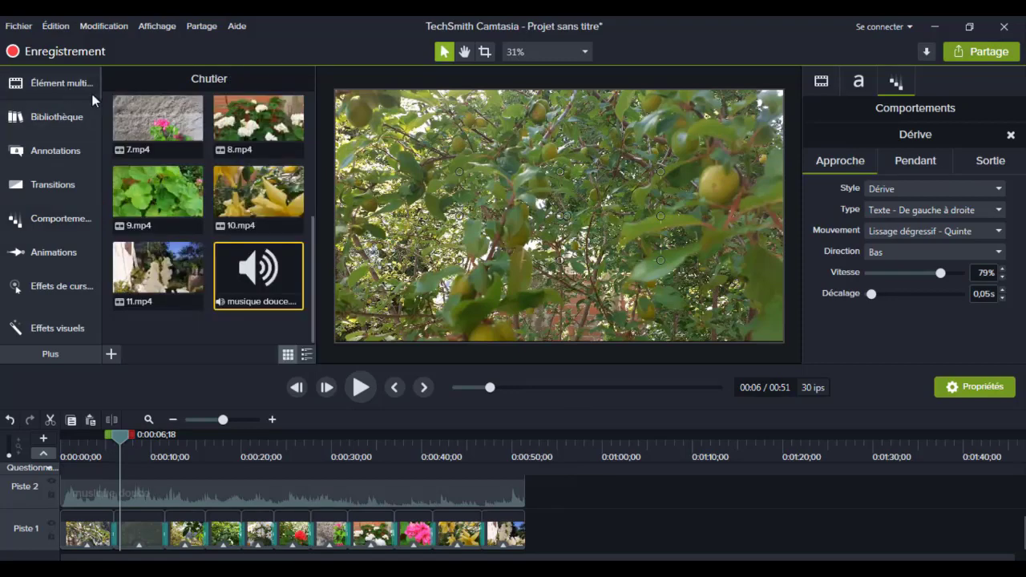
Start exporting the montage to a local file with the "MP4 uniquement (jusqu'à 1080p)" preset and continue to the file name settings
click(202, 26)
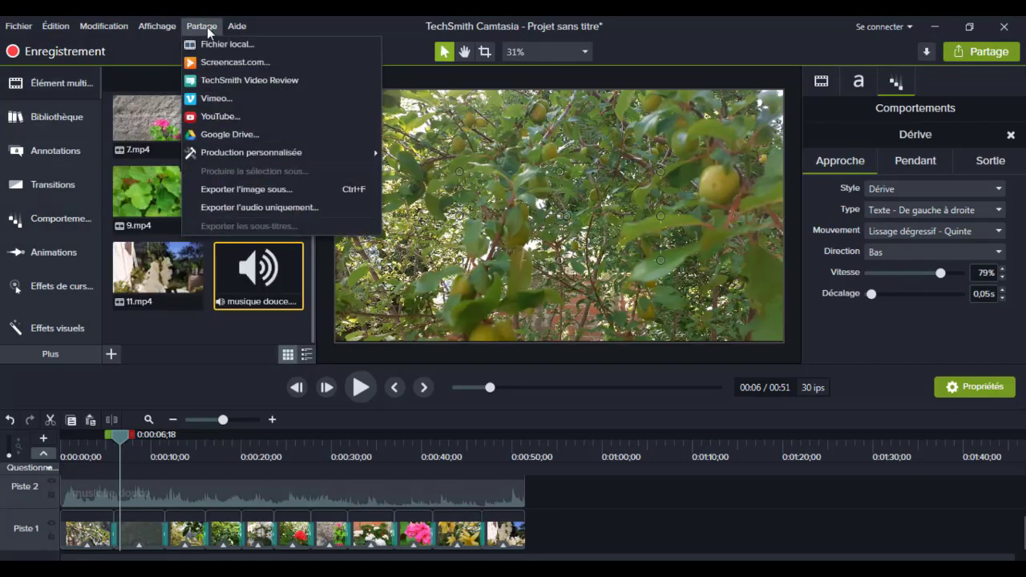
click(241, 51)
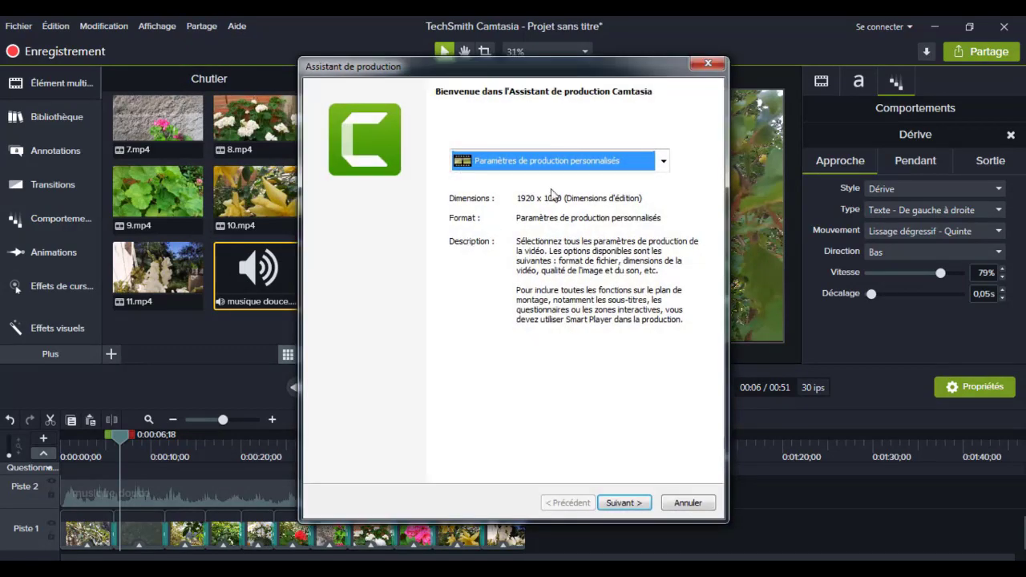
click(661, 163)
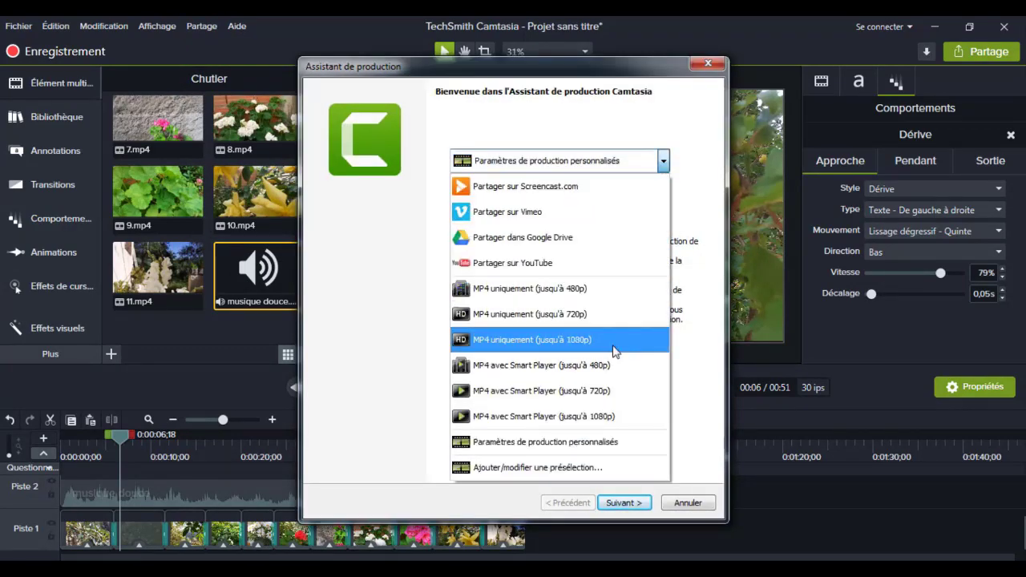
click(583, 423)
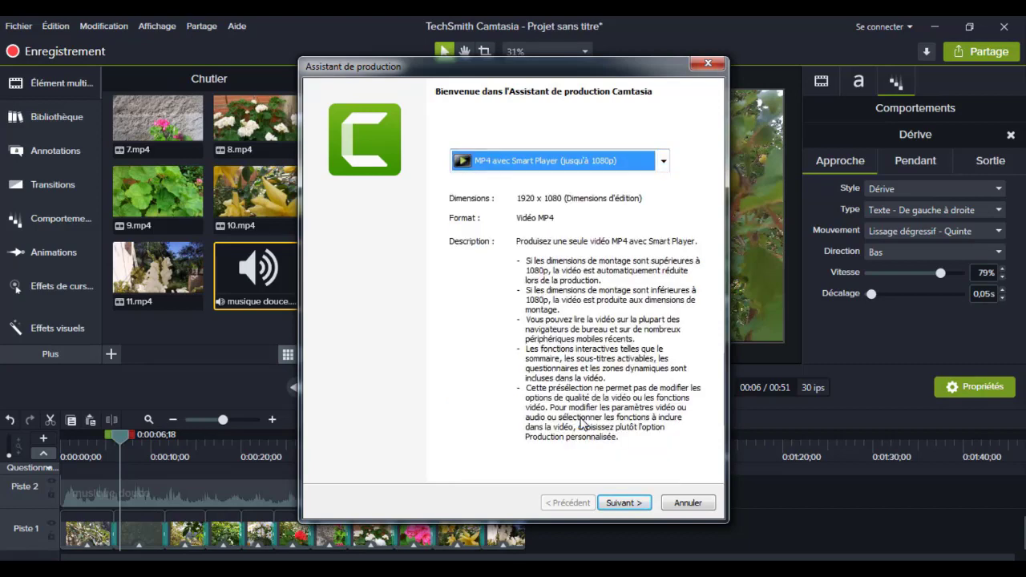
click(663, 161)
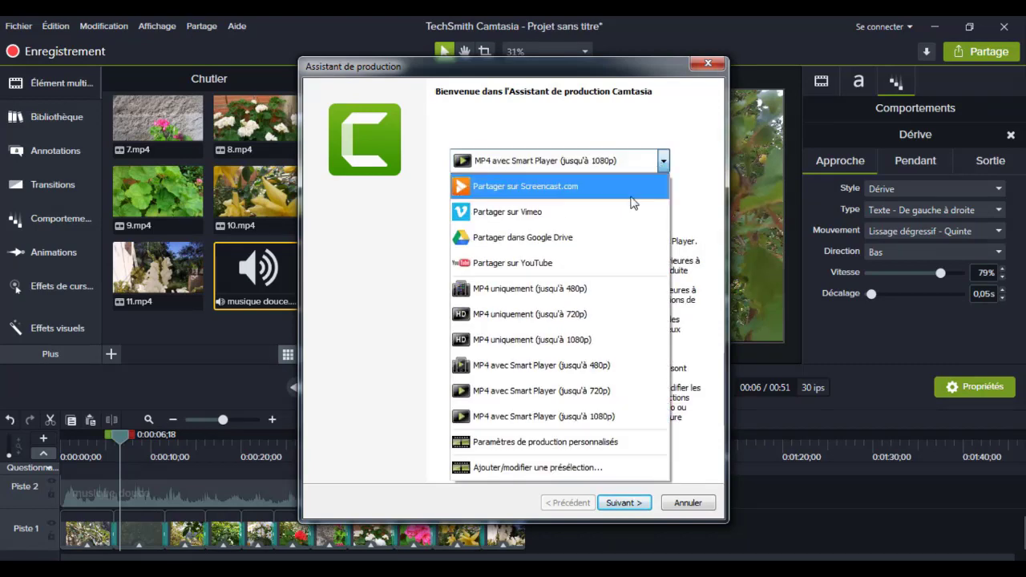
click(599, 339)
click(622, 501)
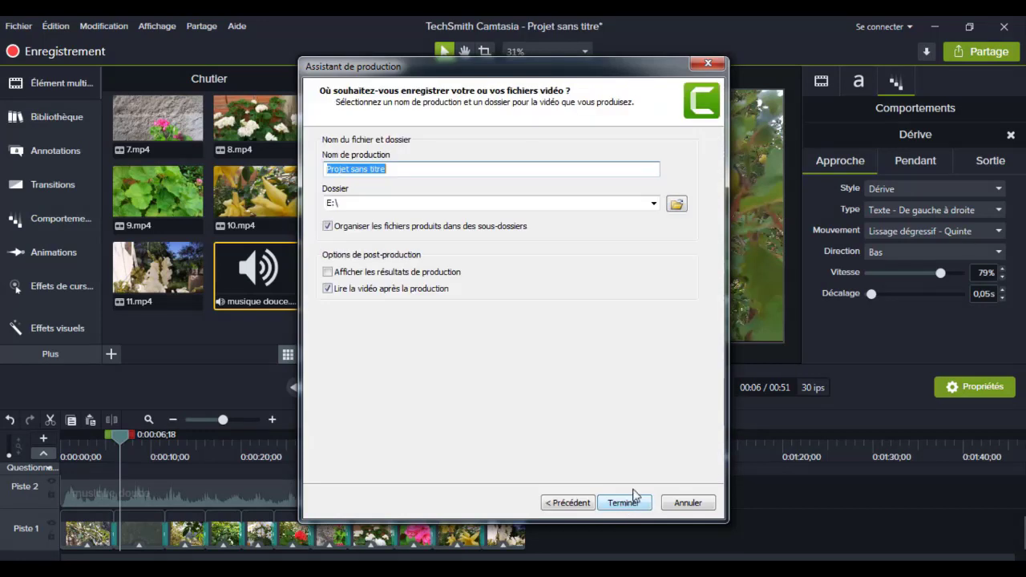
Name the production Test, choose the Desktop as its folder and start rendering the video
key(BackSpace)
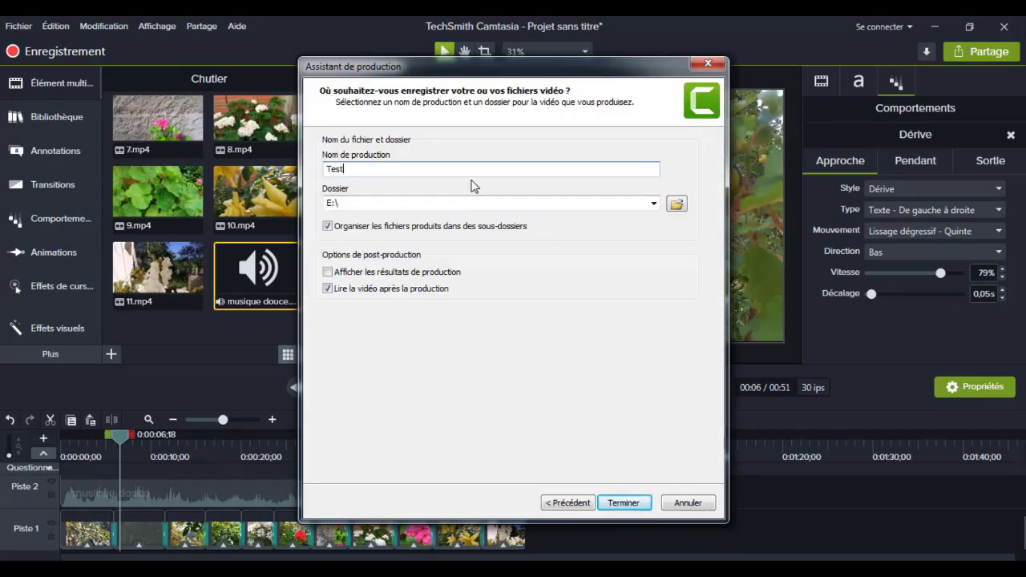
click(654, 205)
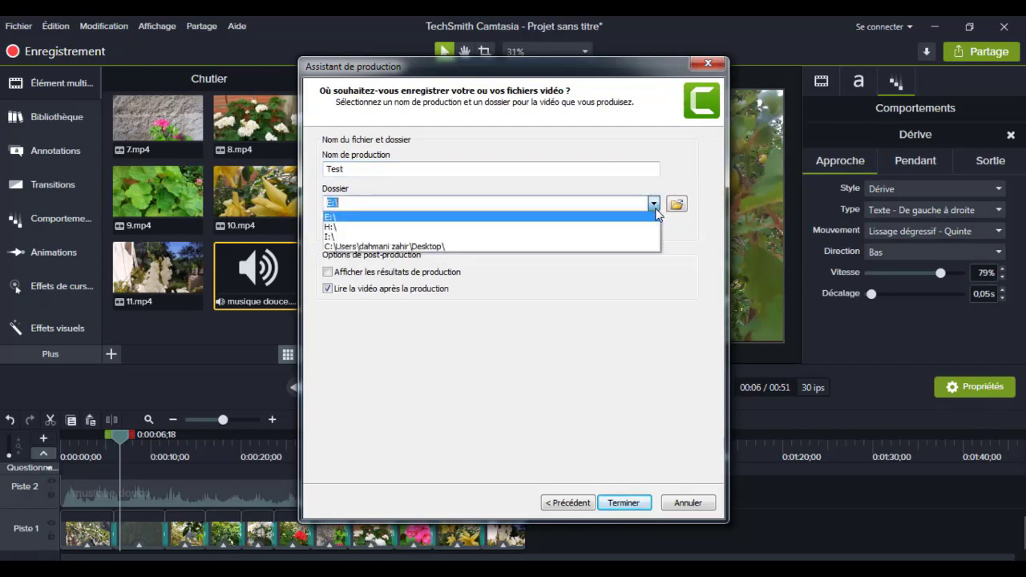
click(399, 247)
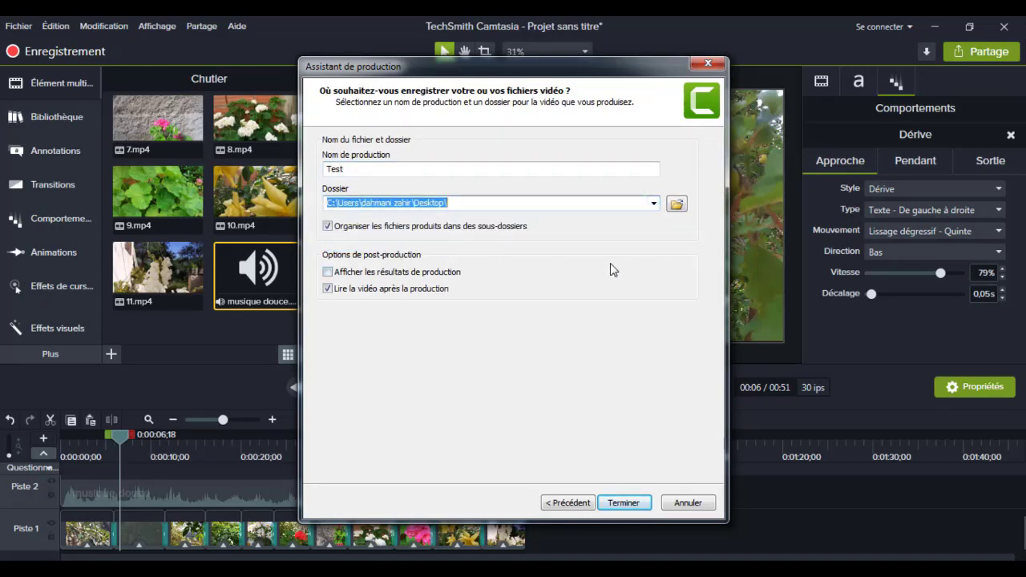
click(623, 503)
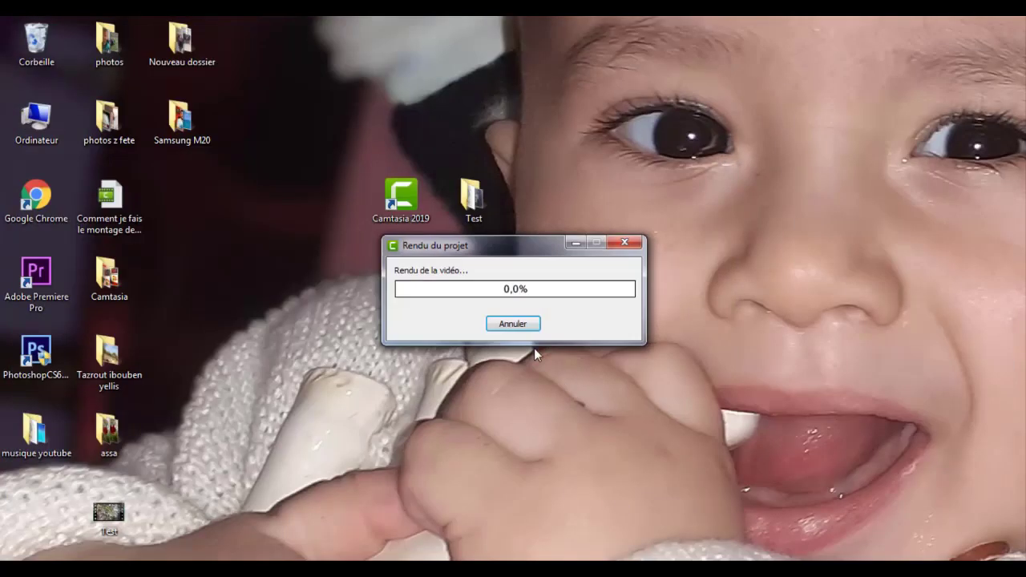